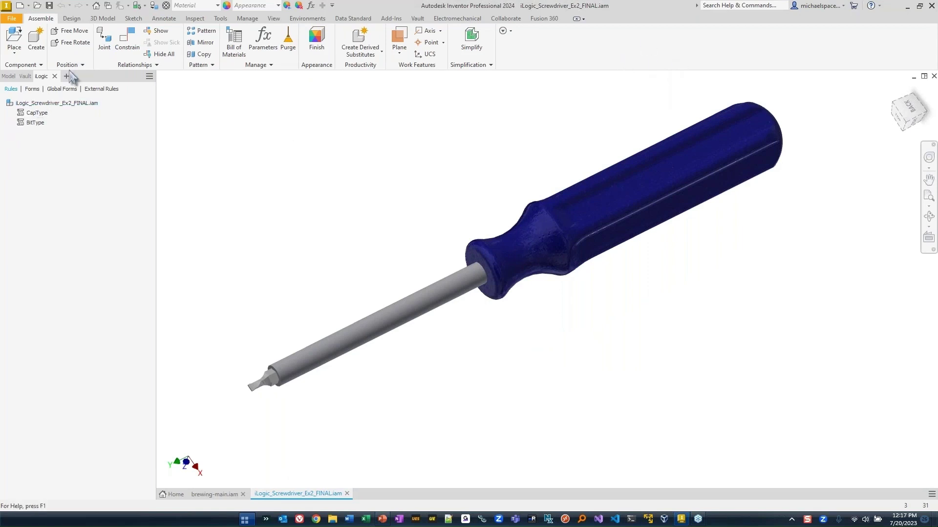
- Inspect the screwdriver body, Bit and extra-long cap components in the assembly tree from the home view
click(8, 76)
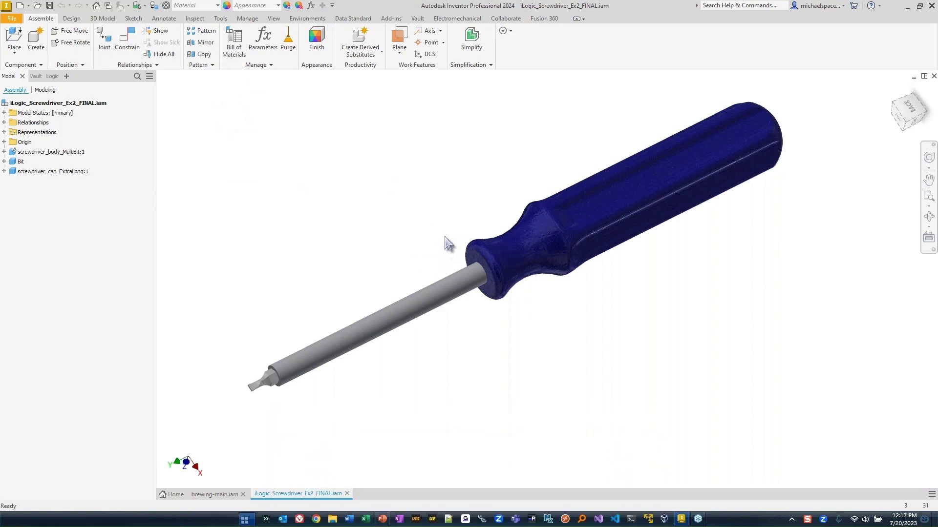
key(F6)
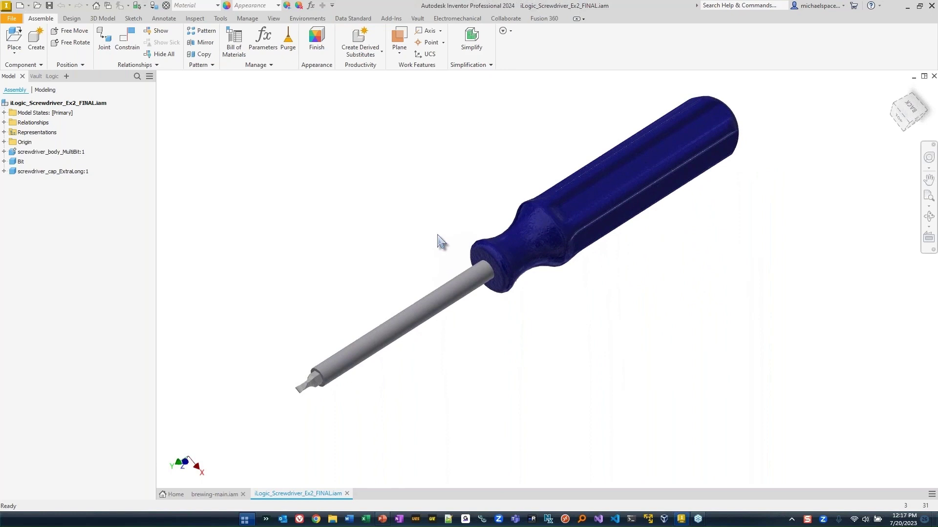
click(74, 152)
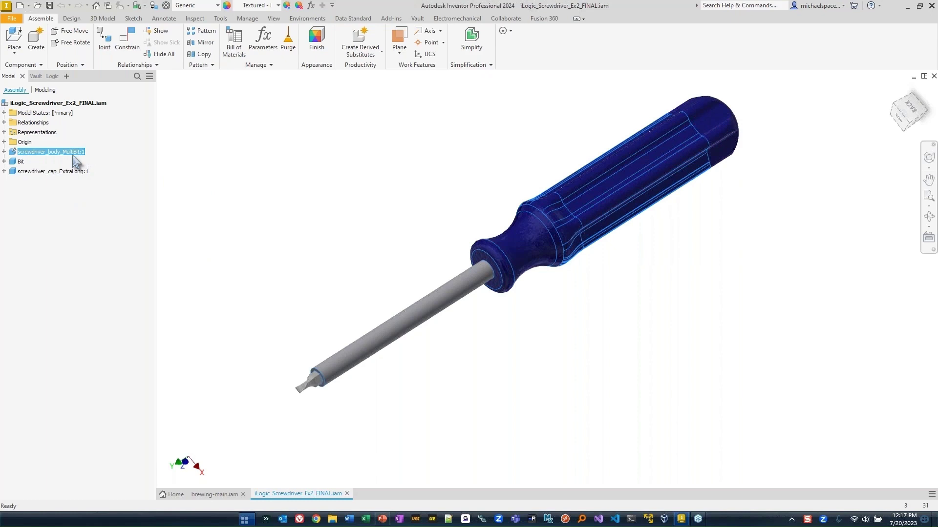
click(22, 161)
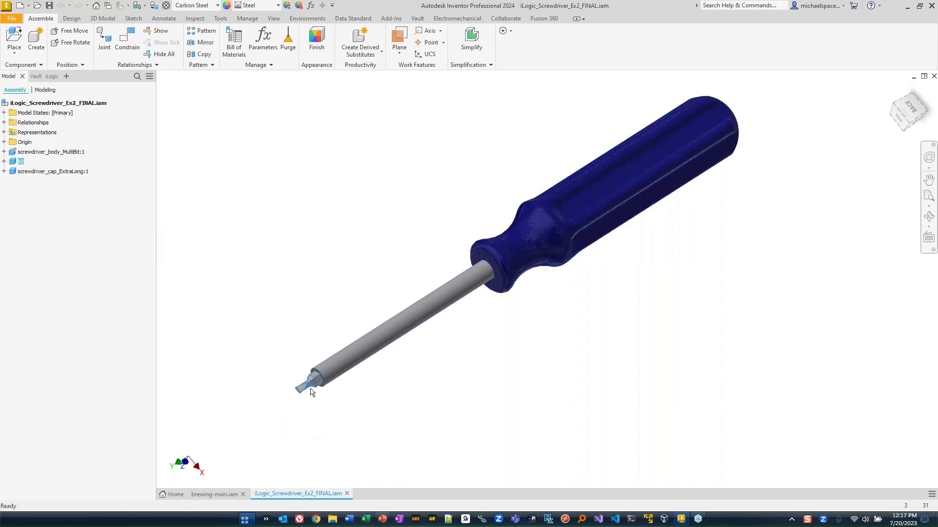
click(55, 171)
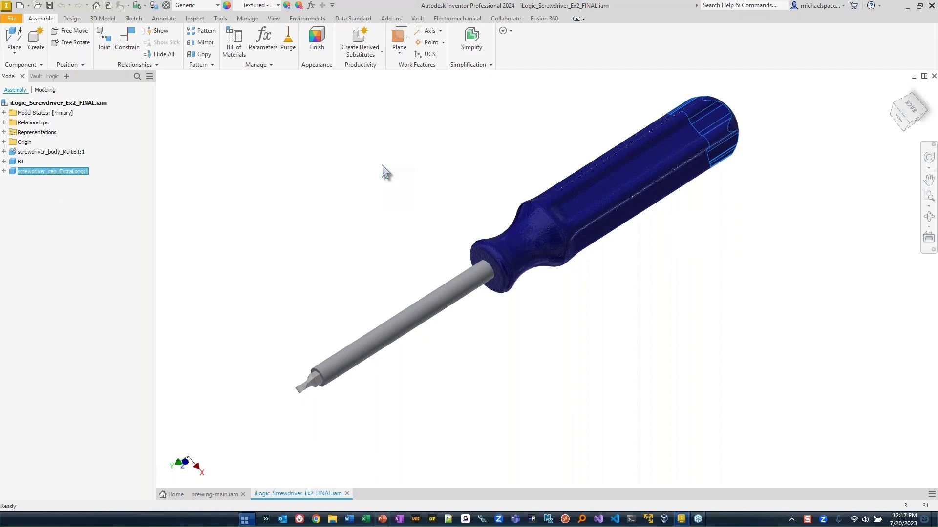
- Show the assembly's iLogic rules and look at the CapType and BitType rules
click(53, 77)
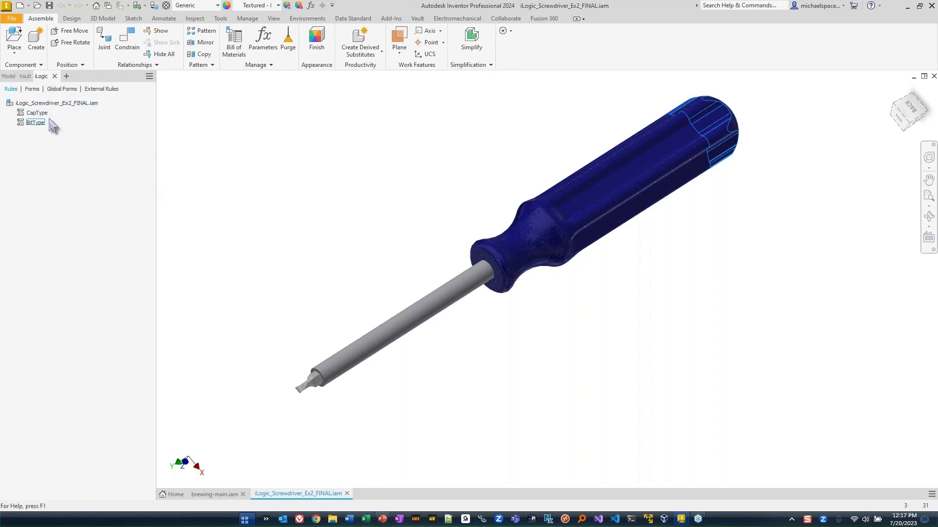
click(37, 114)
click(38, 122)
- Open iLogic Configuration from the Tools tab's expanded Options panel
click(224, 19)
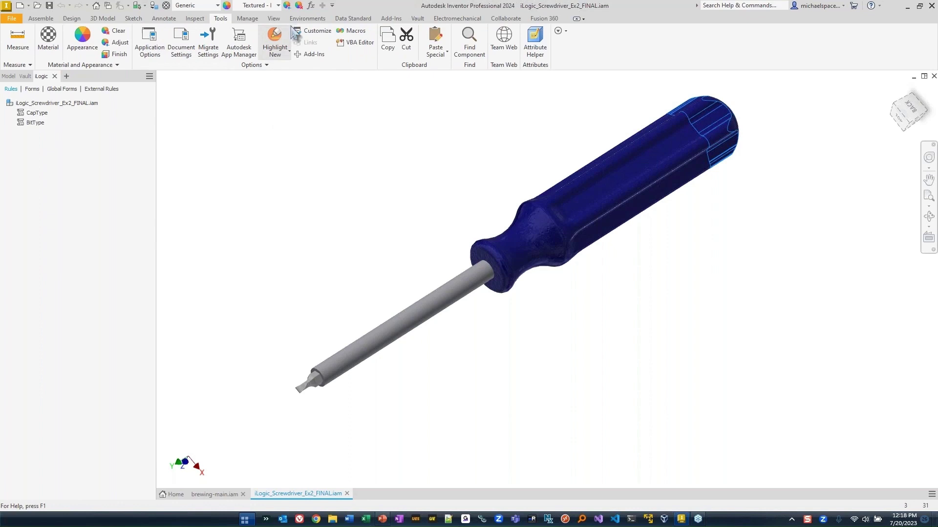
click(264, 65)
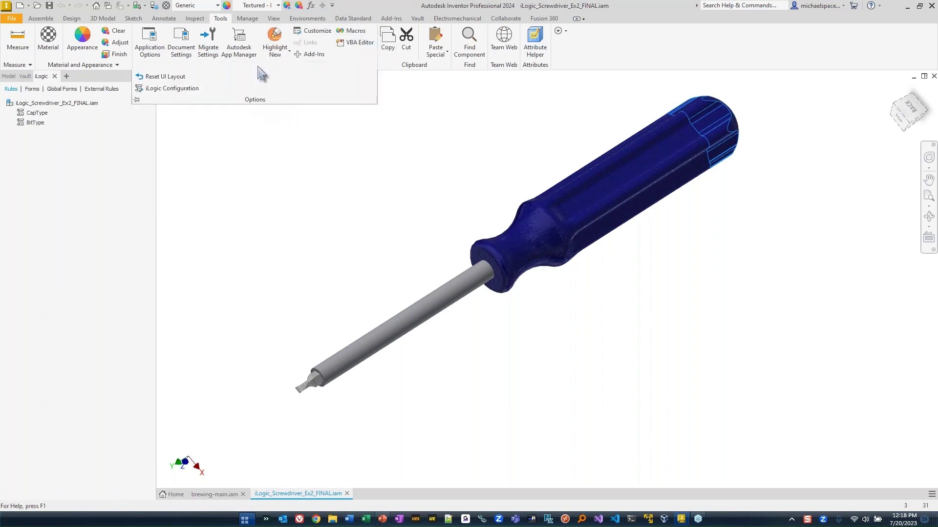
click(161, 88)
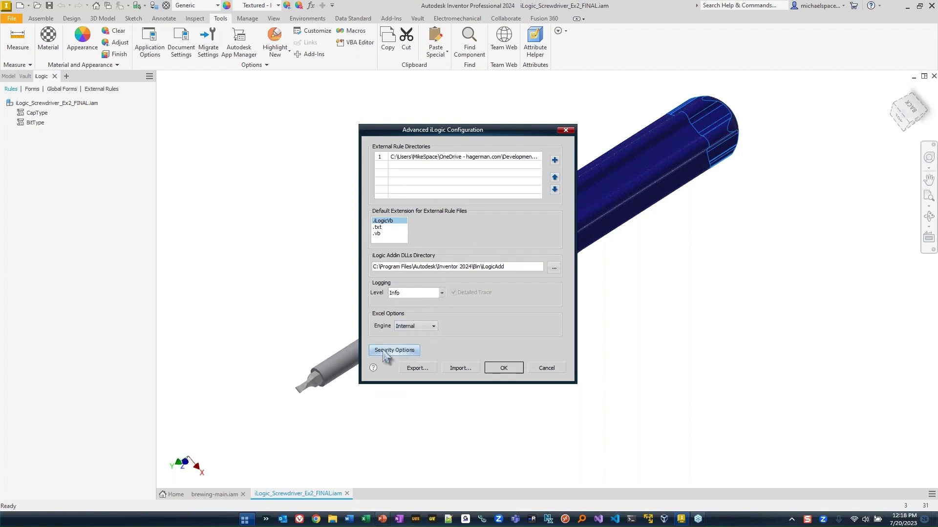
- Set iLogic security to 'All events enabled except After Open and Close', then cancel the configuration dialog
click(411, 356)
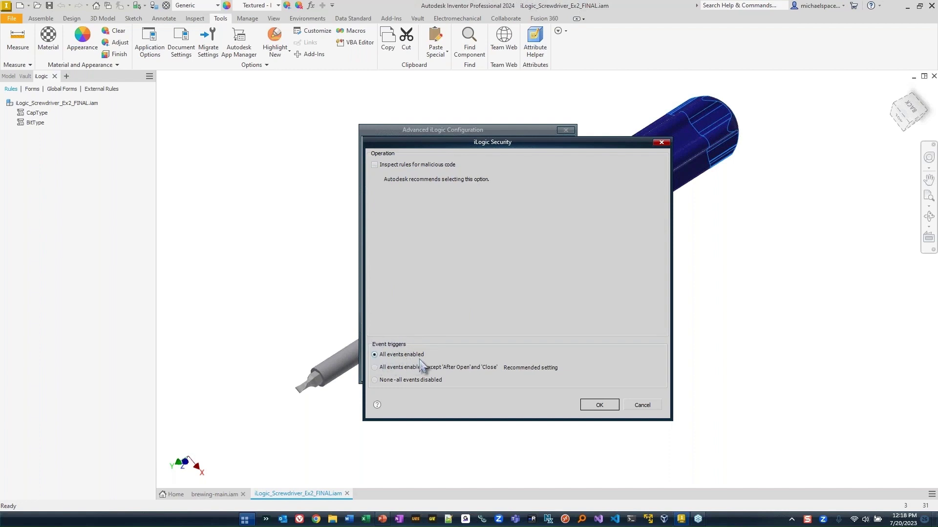
click(375, 368)
click(599, 406)
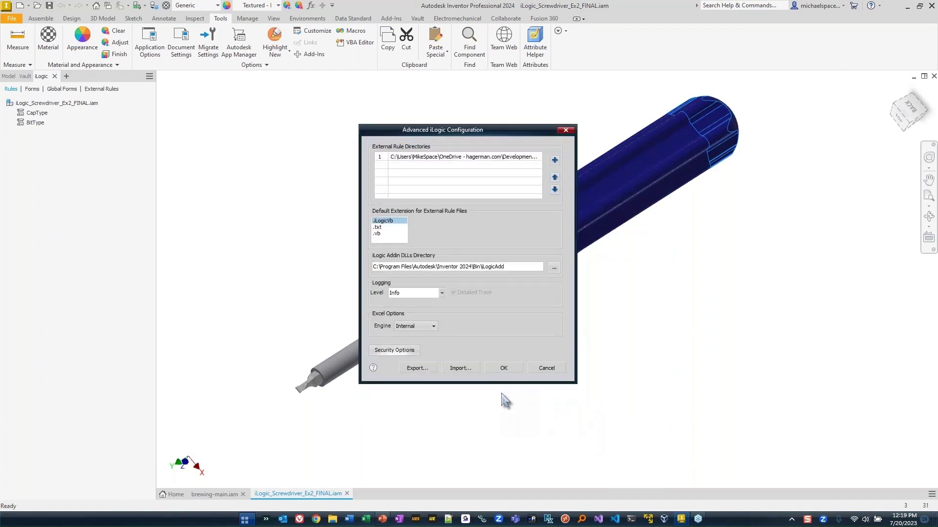
click(545, 371)
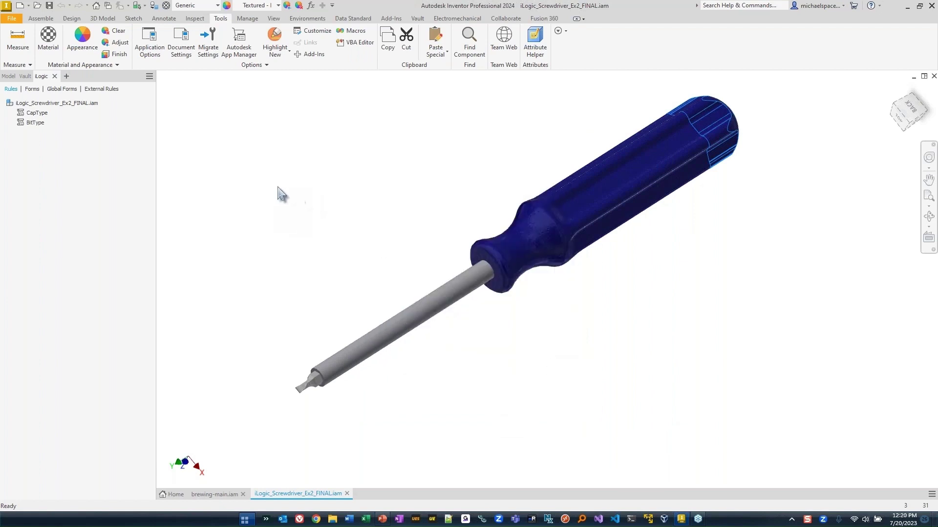
- Open the Parameters window beside the screwdriver and review the ScrewdriverCap and BitType rows
middle_drag(569, 309, 654, 322)
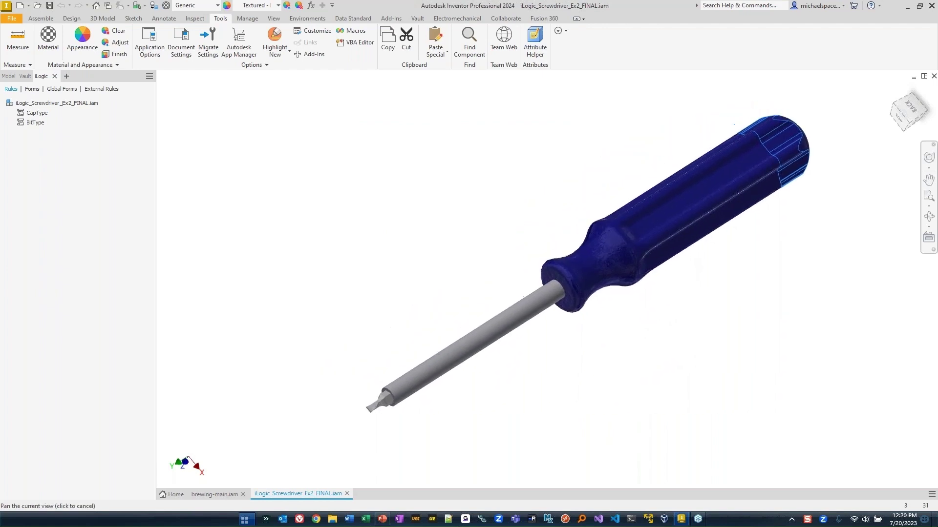
click(312, 6)
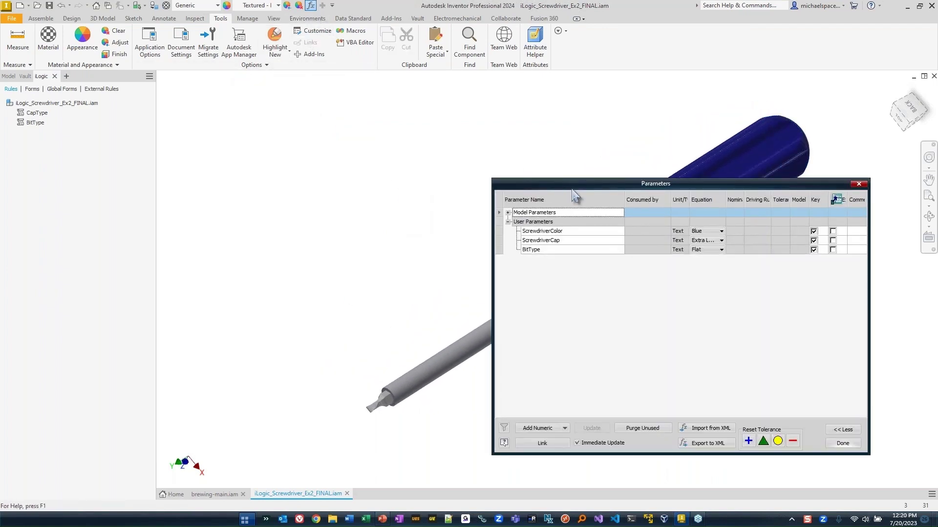
drag(576, 187, 241, 80)
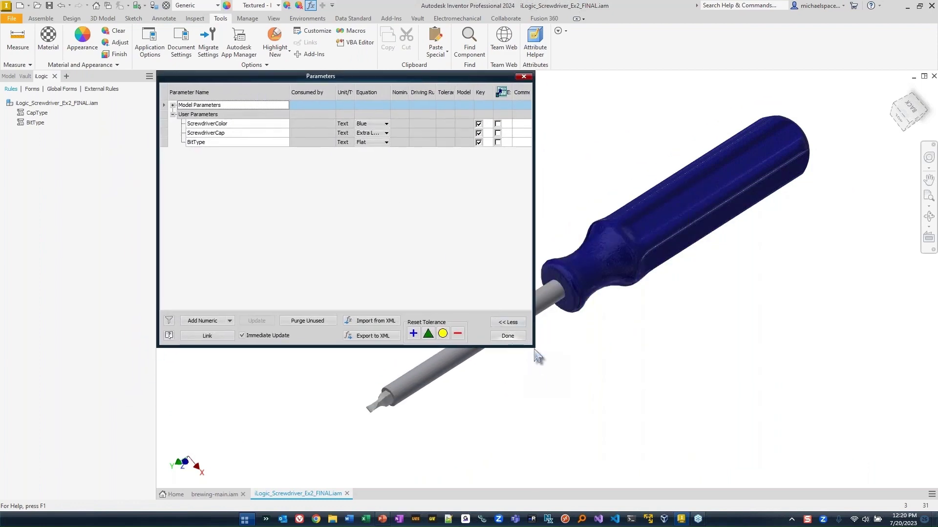
drag(536, 353, 514, 214)
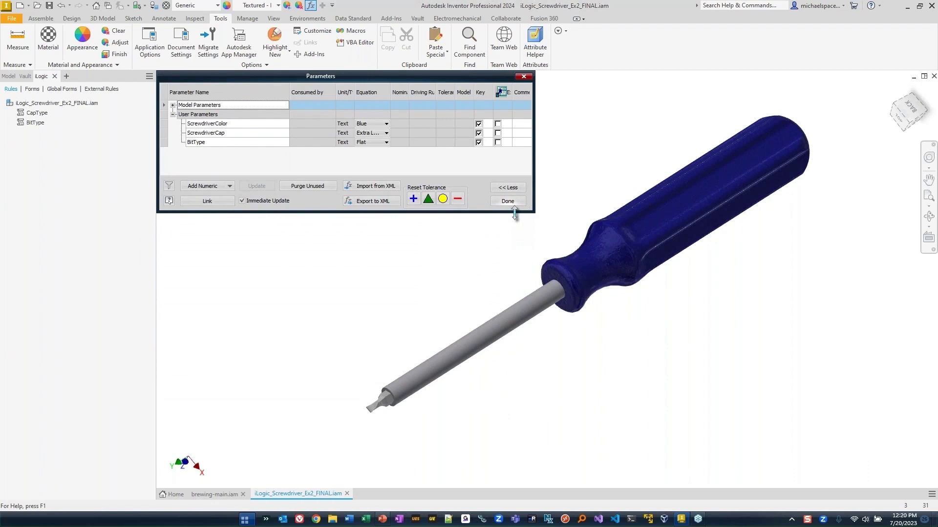
click(241, 132)
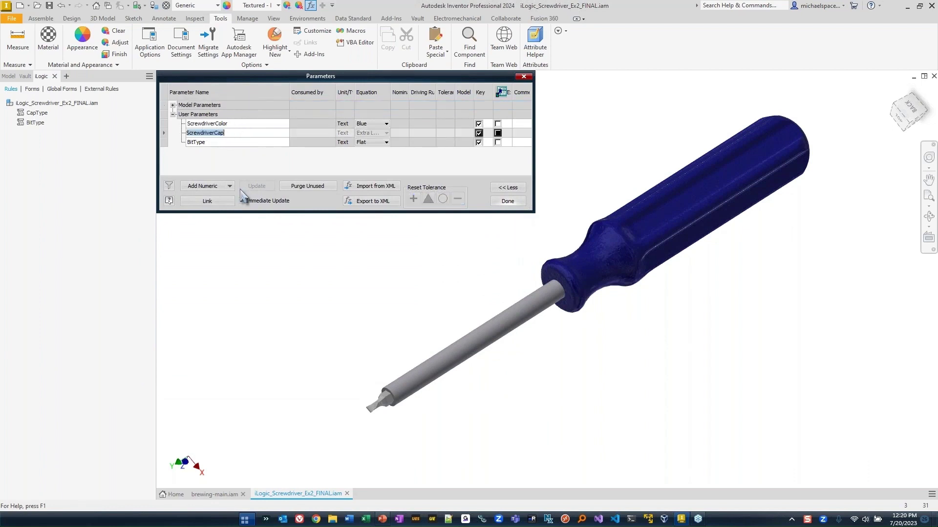
click(229, 142)
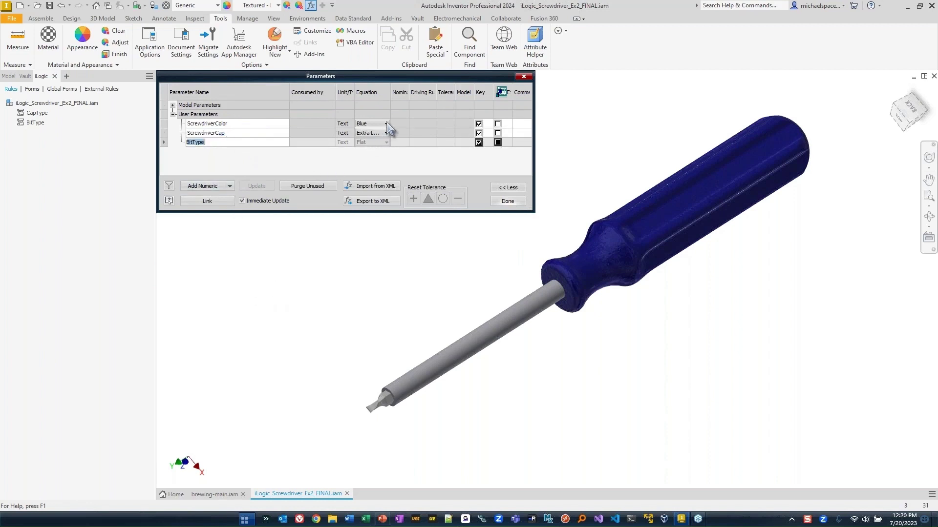
- Try ScrewdriverColor as Black and Green, leave it on Red, and close Parameters
click(386, 124)
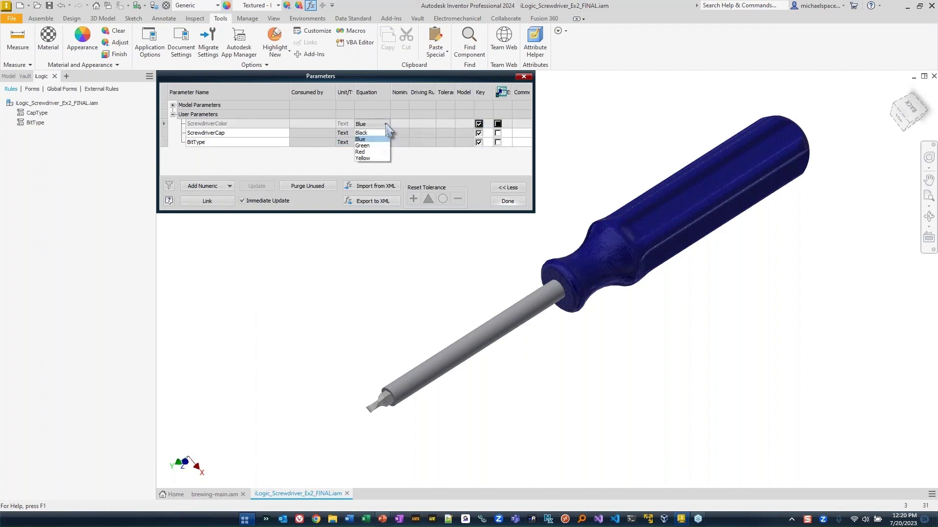
click(108, 152)
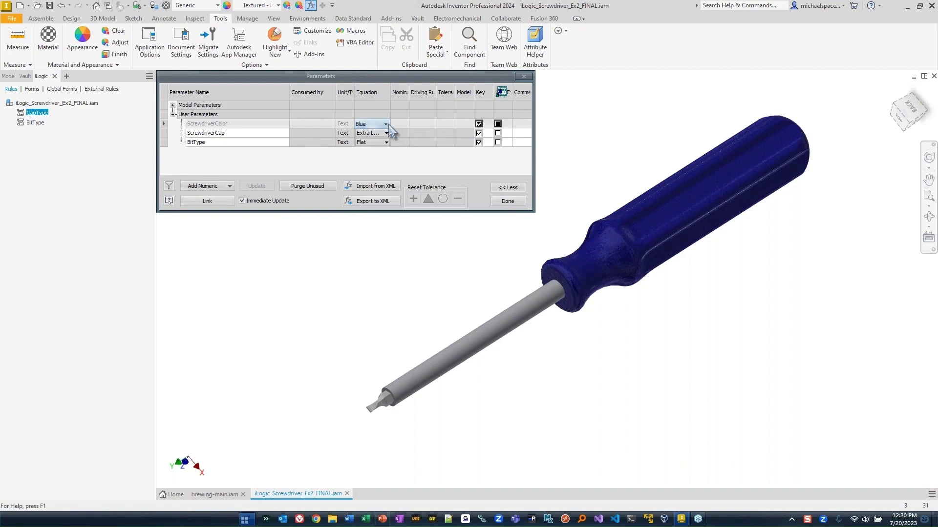
click(386, 124)
click(362, 133)
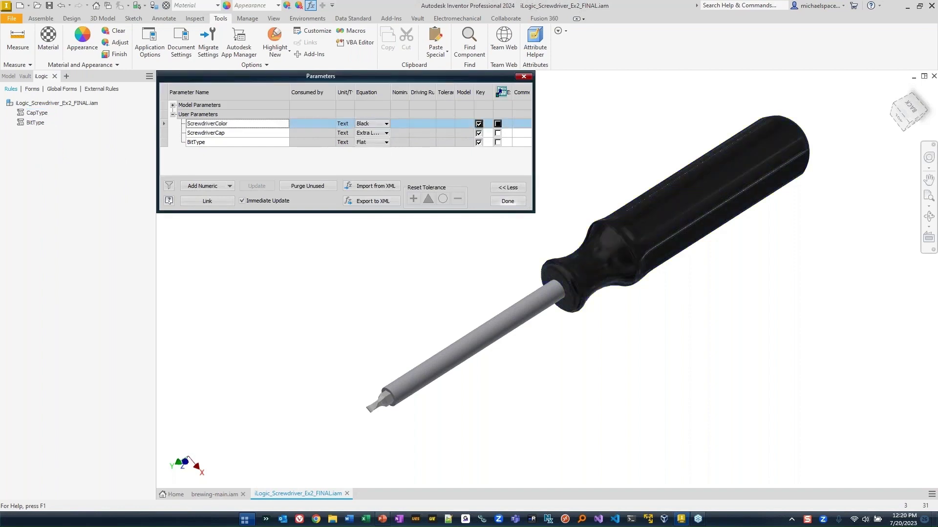
click(385, 124)
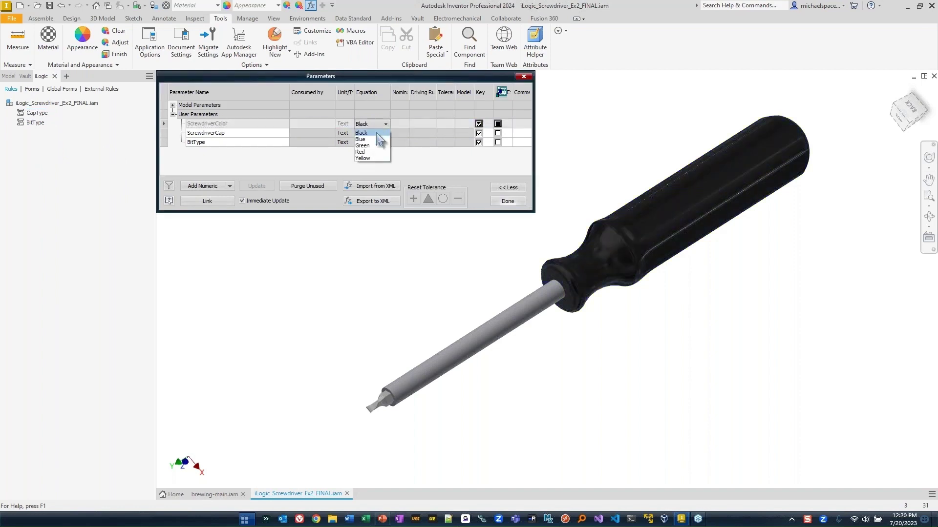
click(373, 146)
click(386, 123)
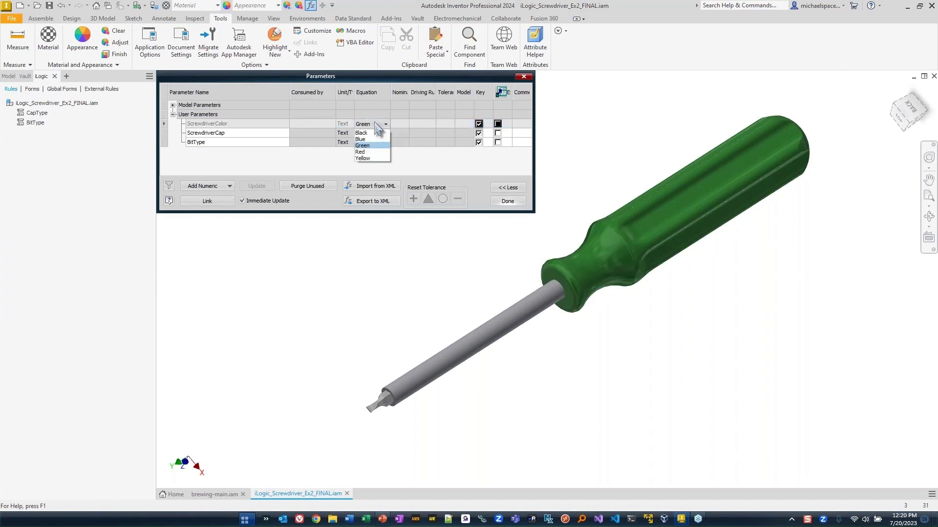
click(375, 152)
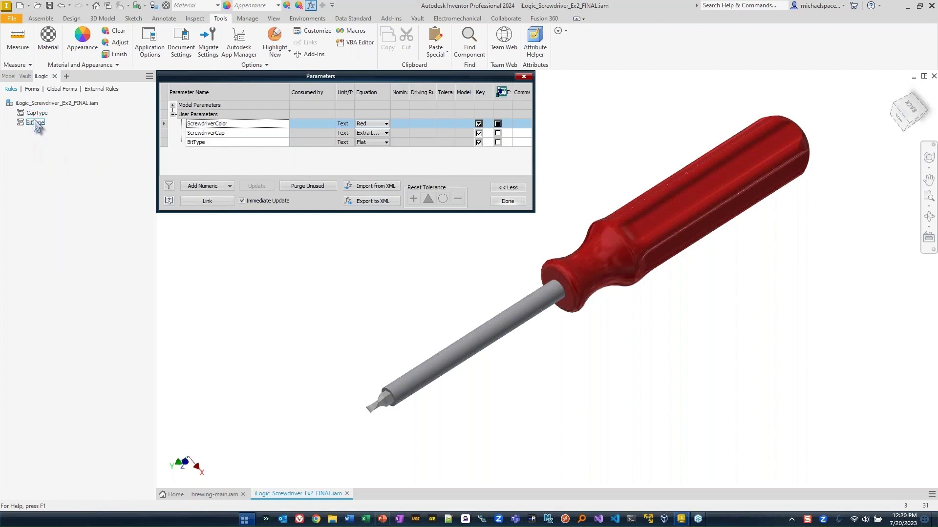
key(Return)
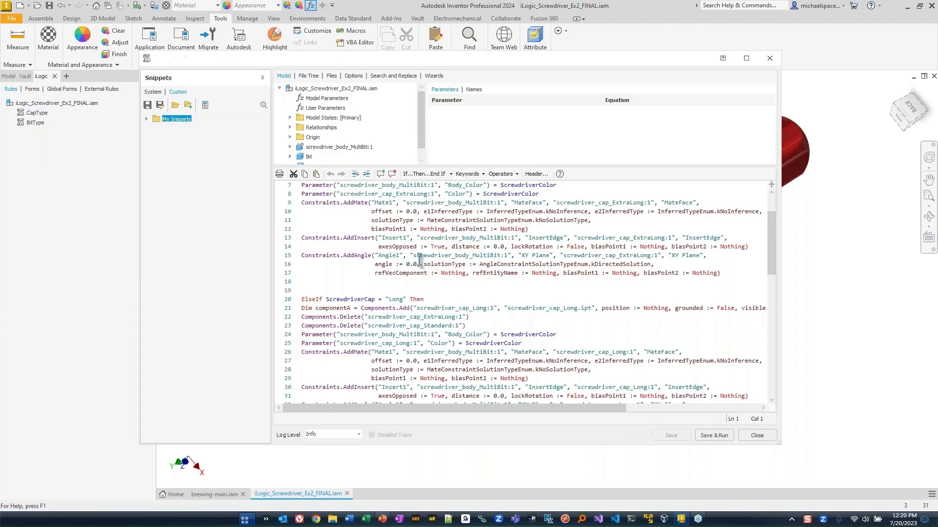
scroll(419, 260, up, 2)
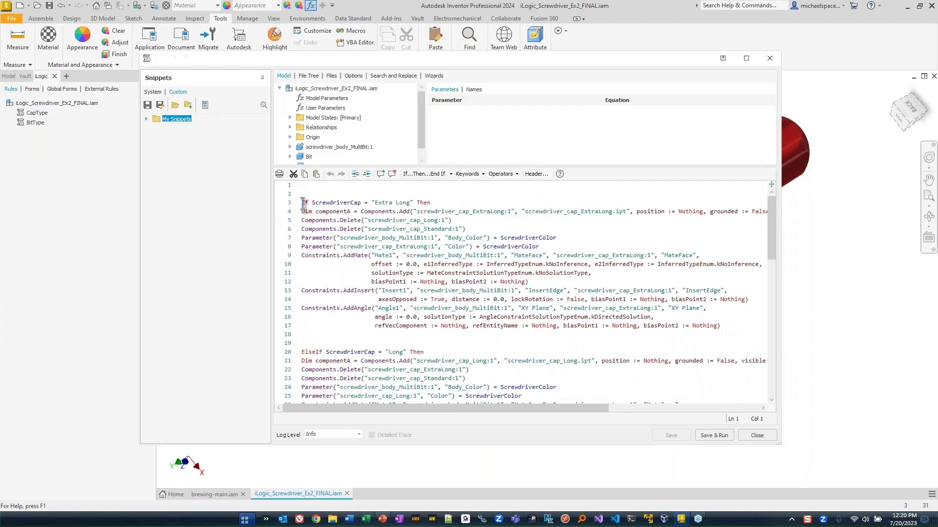
drag(305, 204, 438, 204)
click(347, 204)
click(326, 108)
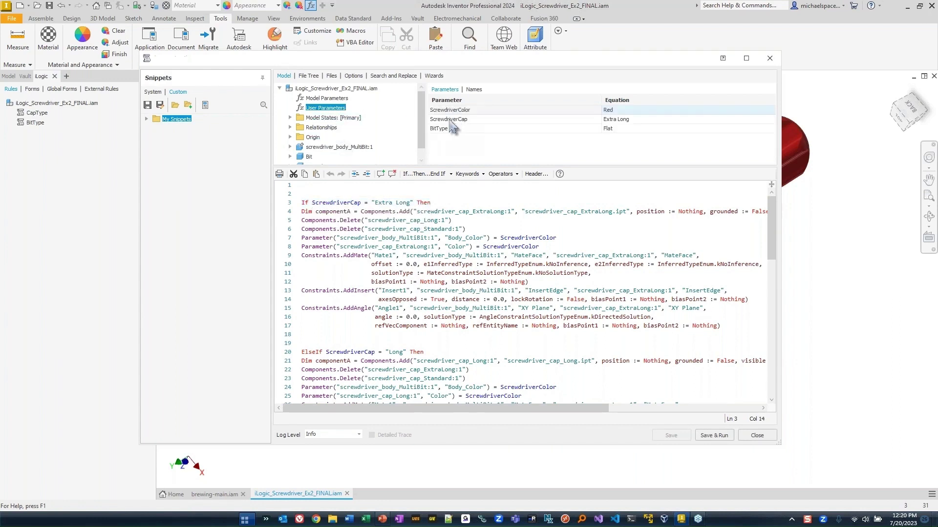
mouse_move(459, 126)
drag(373, 202, 411, 203)
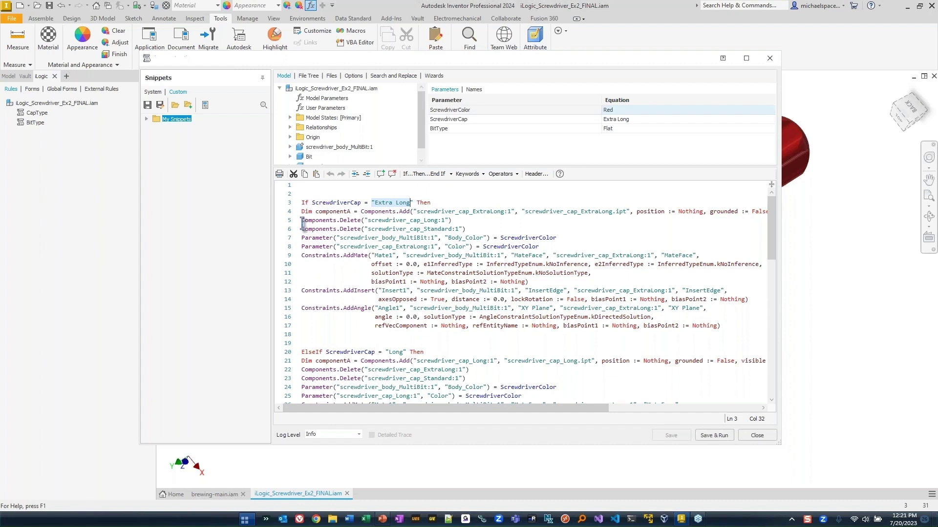
drag(301, 221, 500, 323)
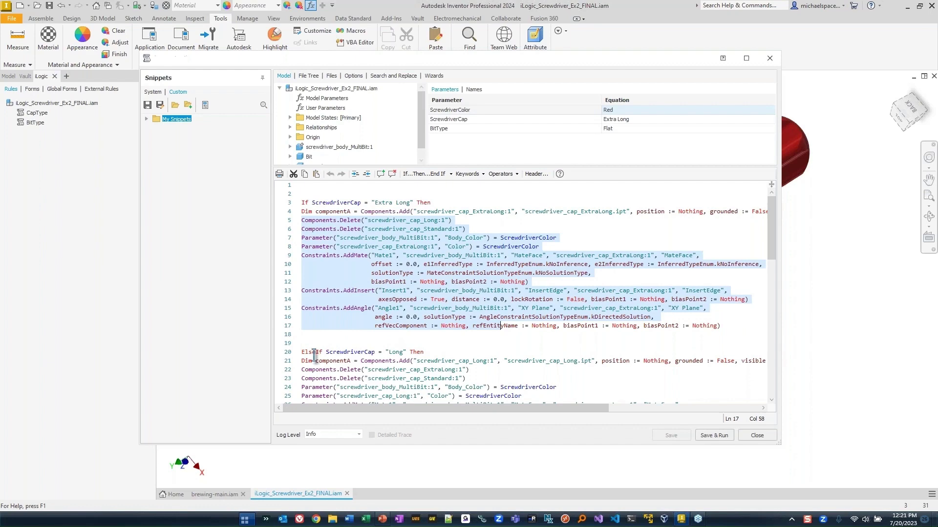
drag(302, 352, 434, 353)
scroll(436, 329, down, 4)
scroll(436, 330, down, 1)
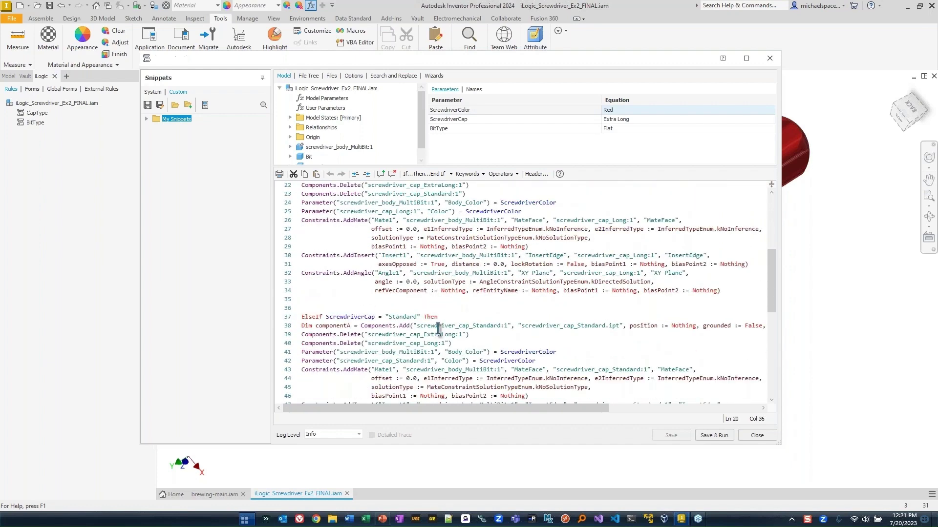
scroll(359, 326, down, 3)
scroll(359, 327, down, 6)
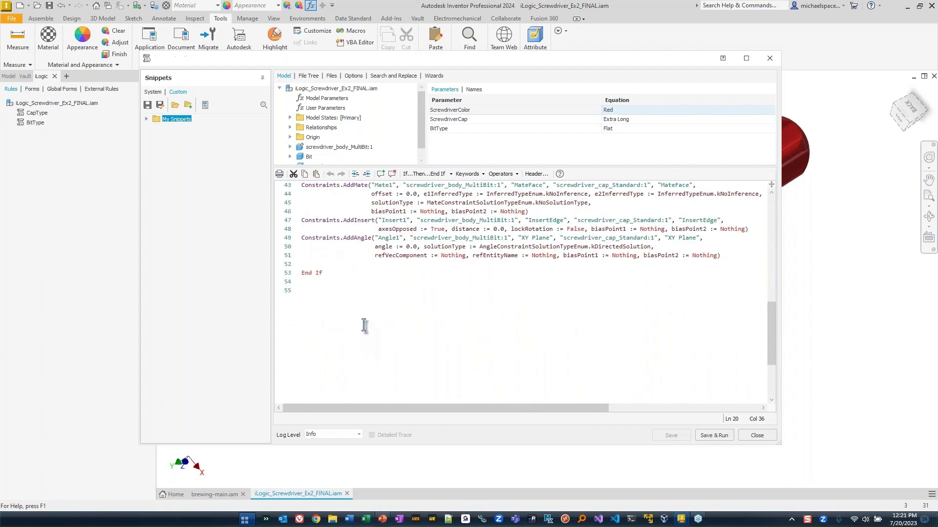
scroll(365, 325, up, 14)
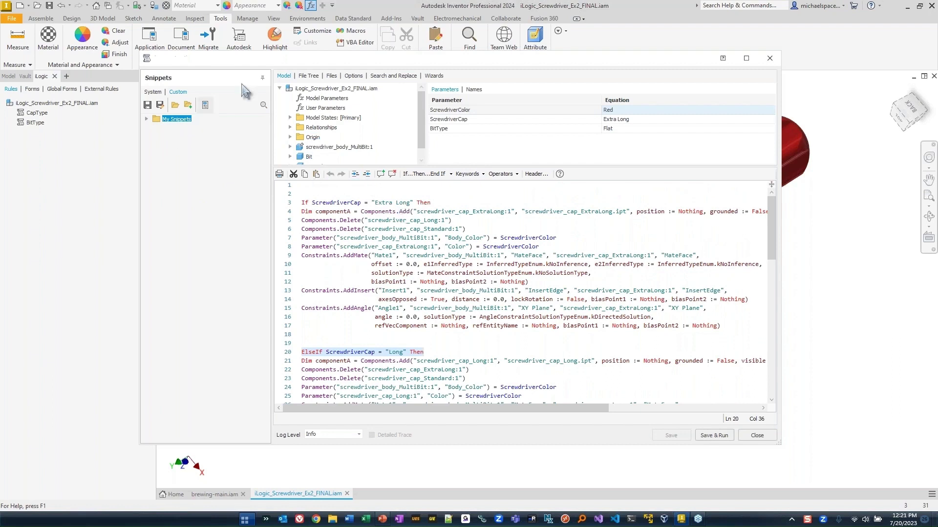
drag(293, 64, 333, 94)
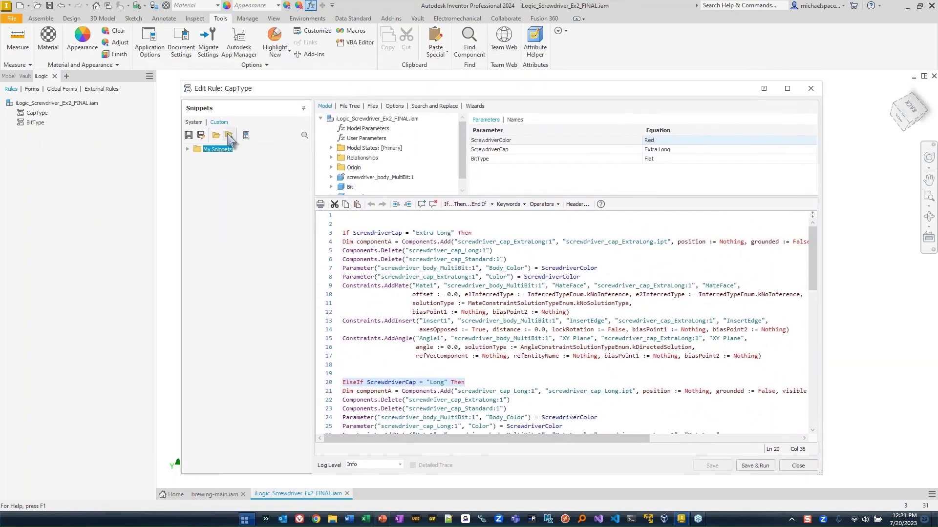
- In the System snippets, expand and collapse Parameters and Features, then expand iProperties
click(194, 122)
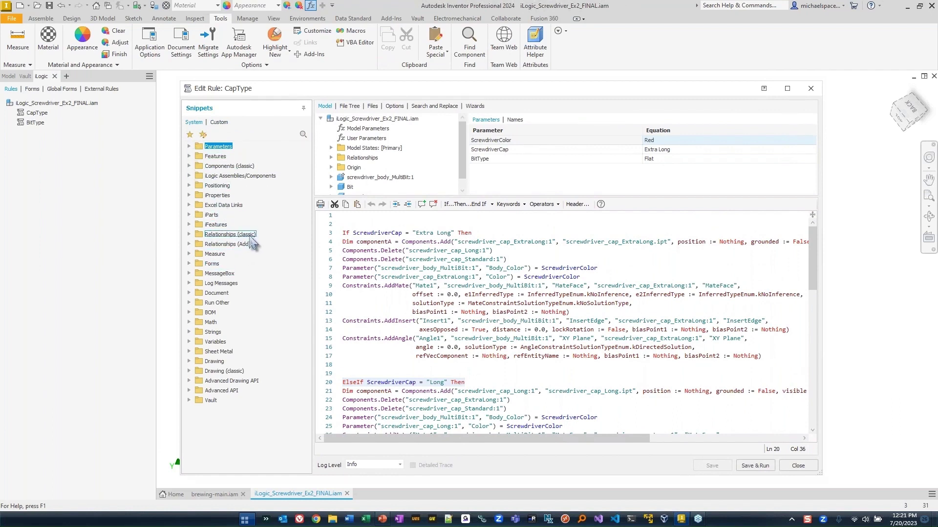
click(189, 147)
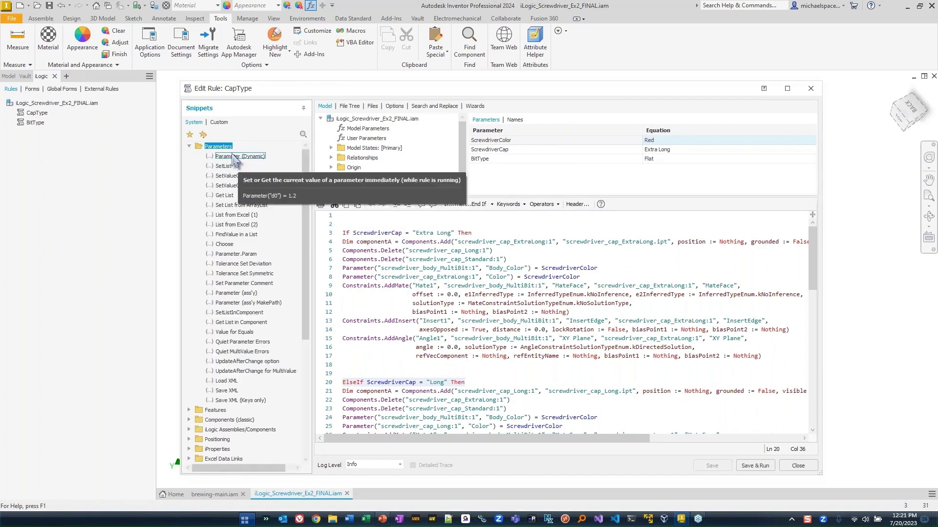
click(189, 146)
click(189, 156)
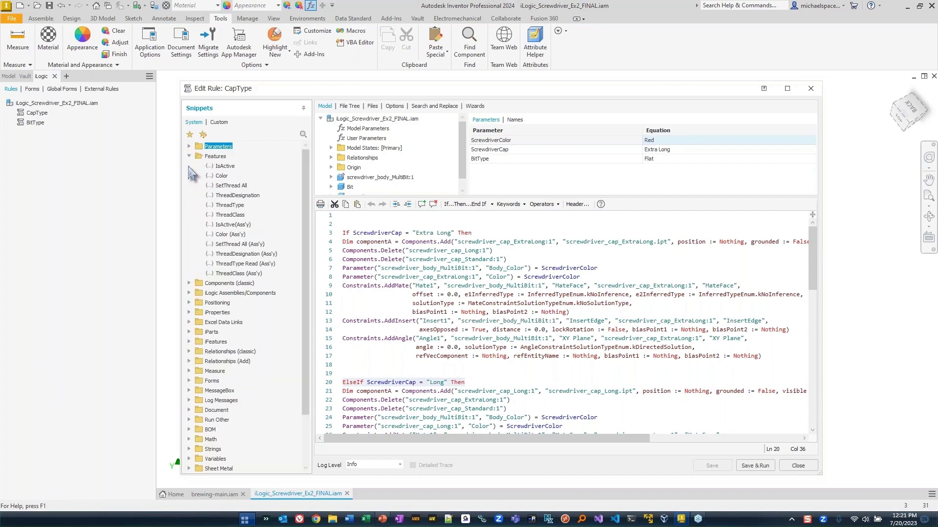
click(189, 156)
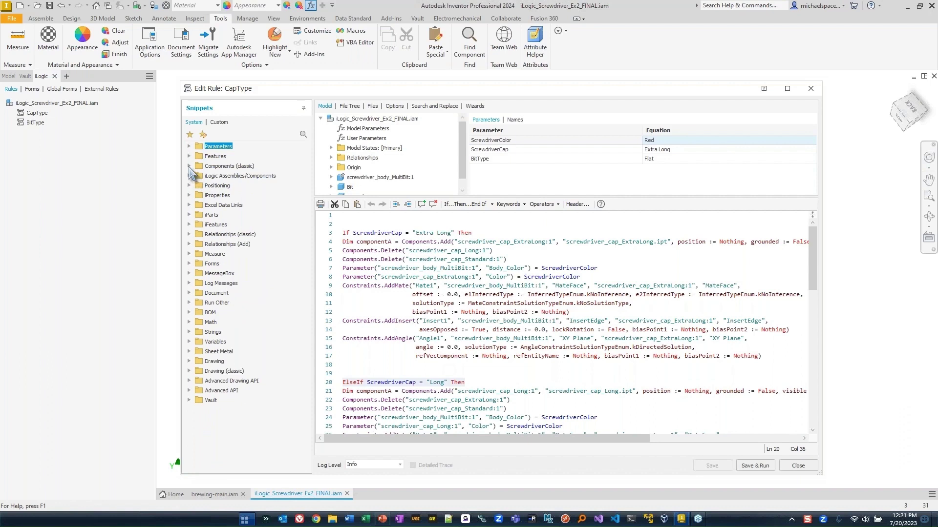
click(190, 196)
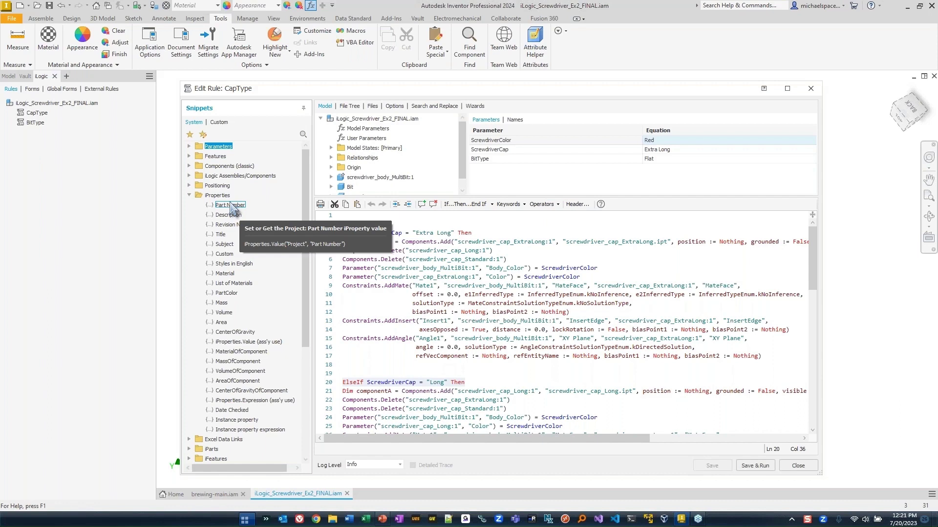
- Review model parameters d67–d74, the three user parameters and the screwdriver body's parameters
click(497, 224)
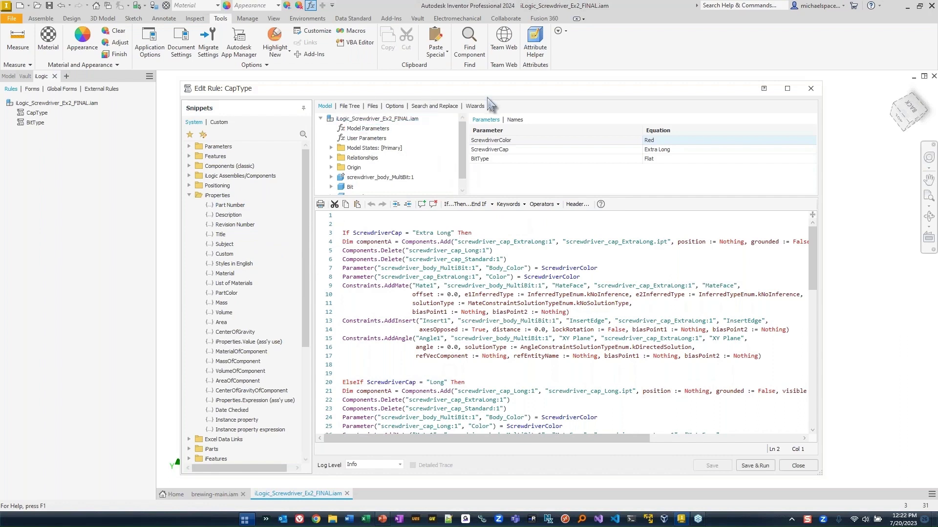
click(367, 130)
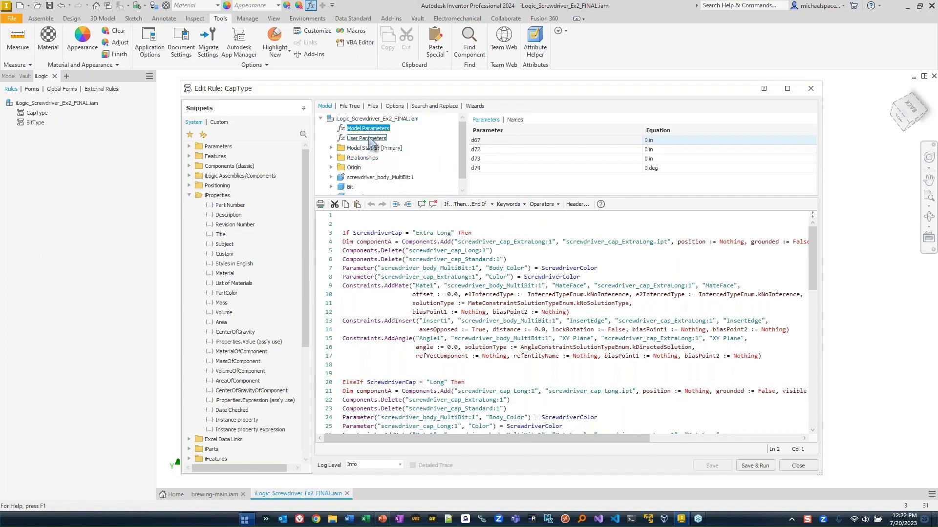
click(370, 140)
click(369, 178)
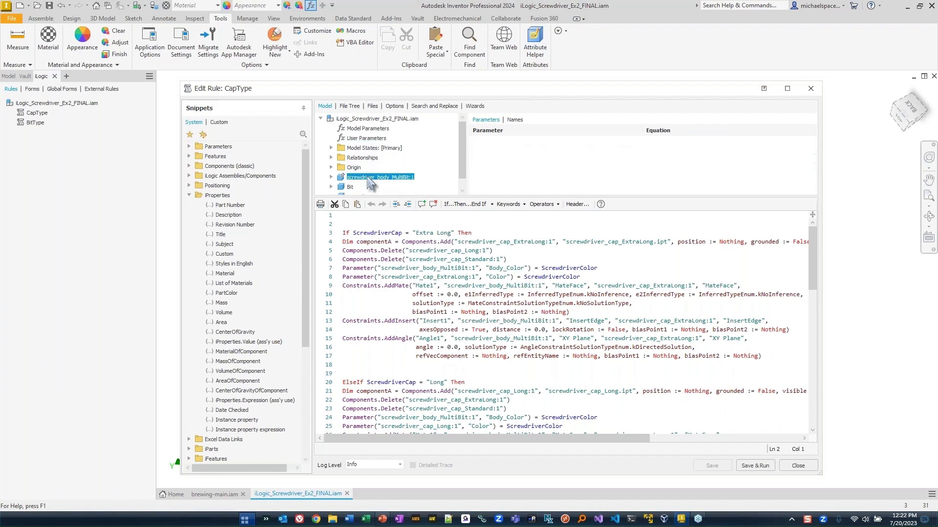
- Look through the File Tree, Files, Options and Wizards tabs, then list the If…Then…End If templates
click(349, 106)
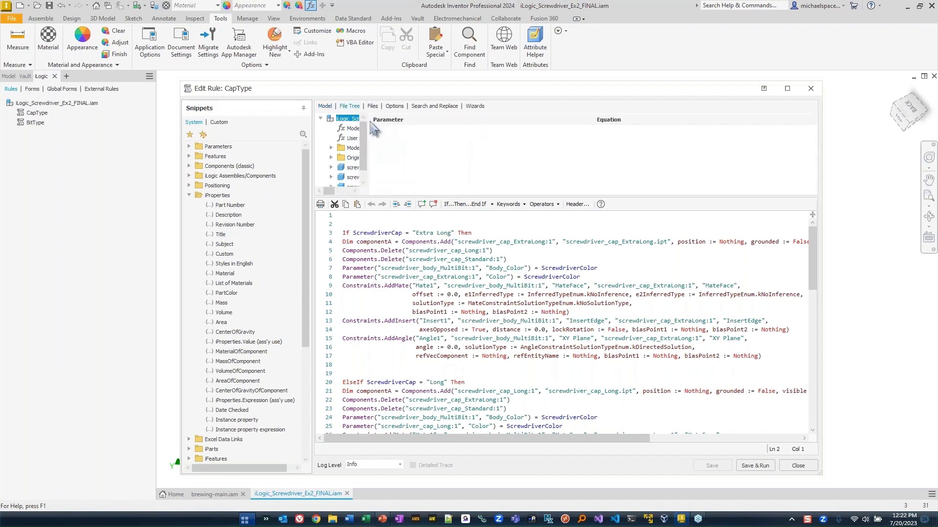
drag(368, 154, 426, 155)
click(372, 107)
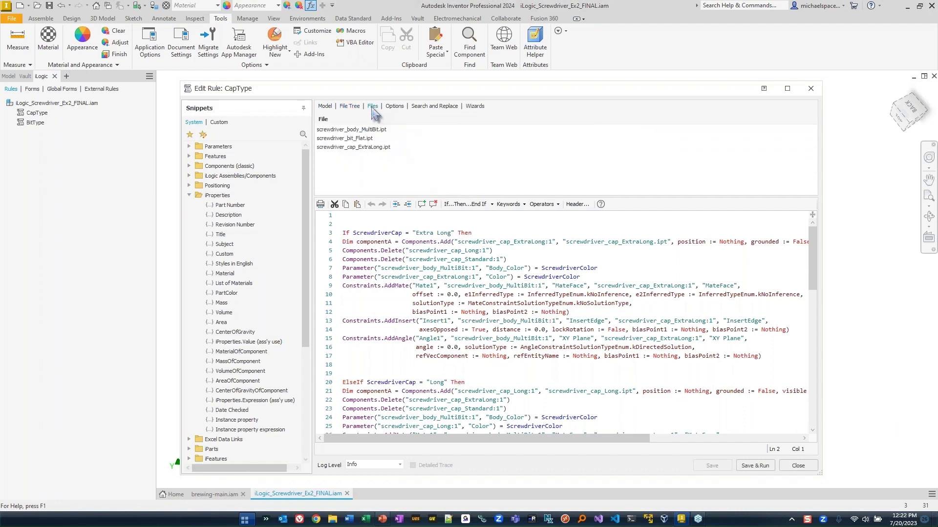
click(394, 107)
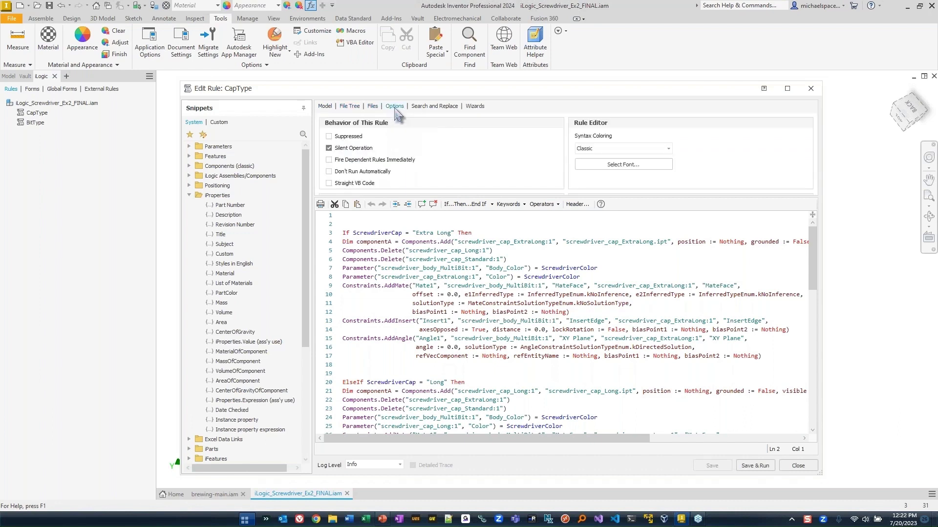
click(424, 107)
click(474, 105)
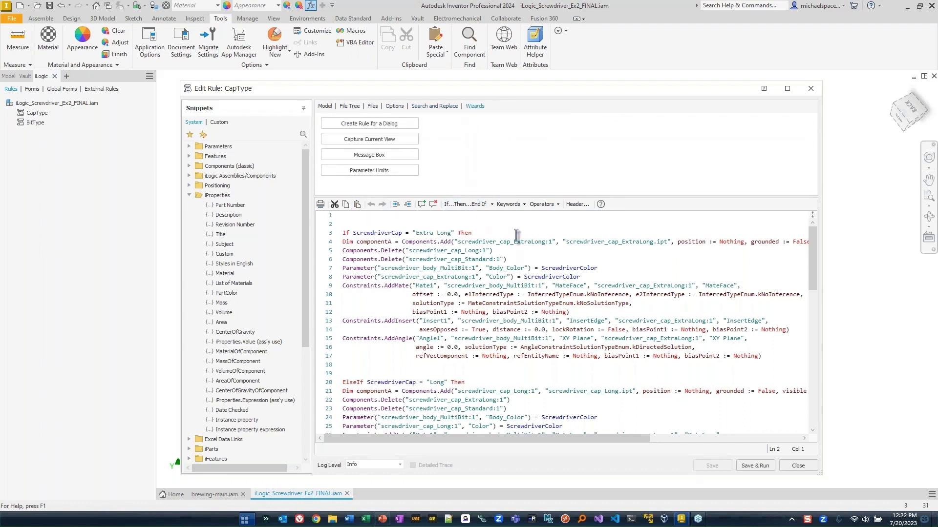
click(492, 205)
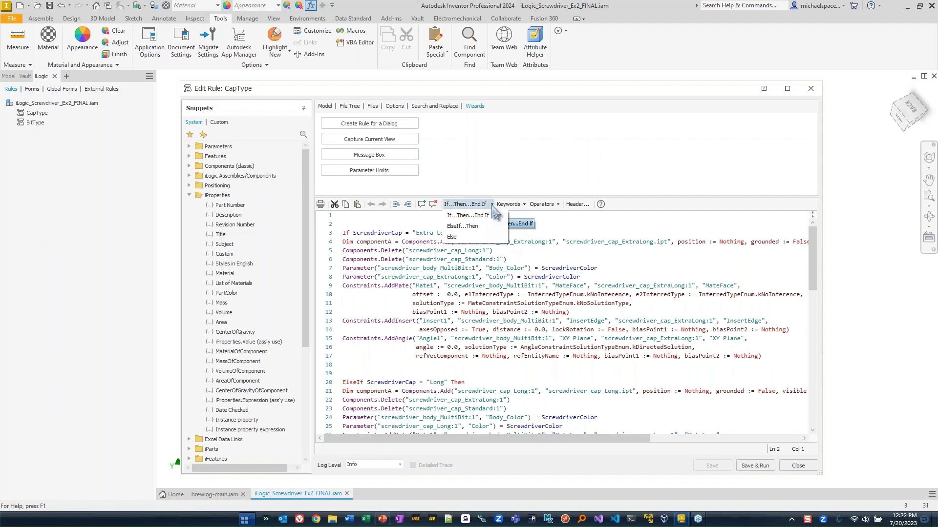
- Check the Keywords and Operators lists without inserting anything, then return to the Model tab's Components tree
click(508, 205)
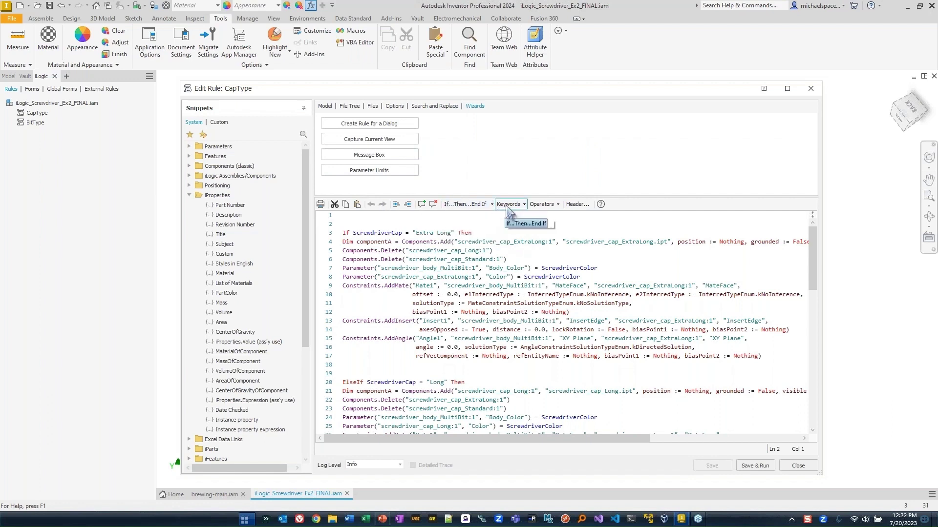
click(523, 205)
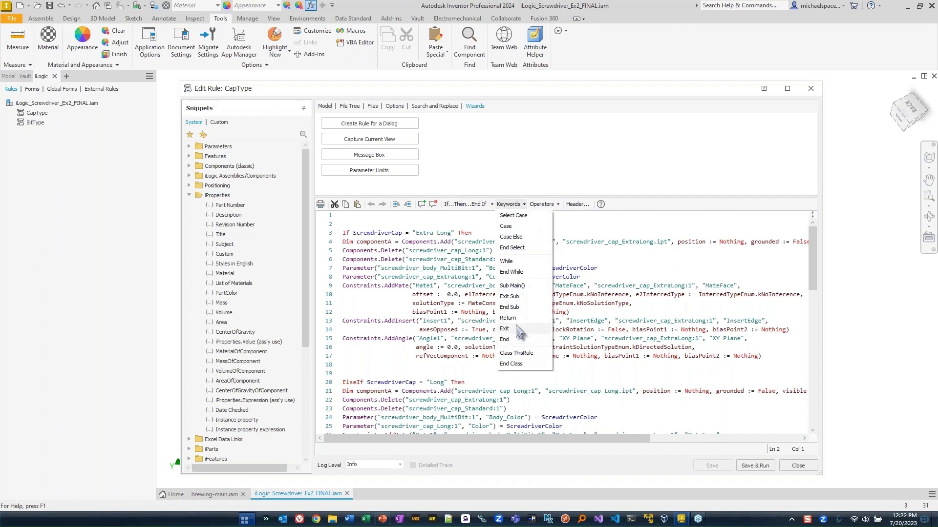
click(557, 205)
click(557, 205)
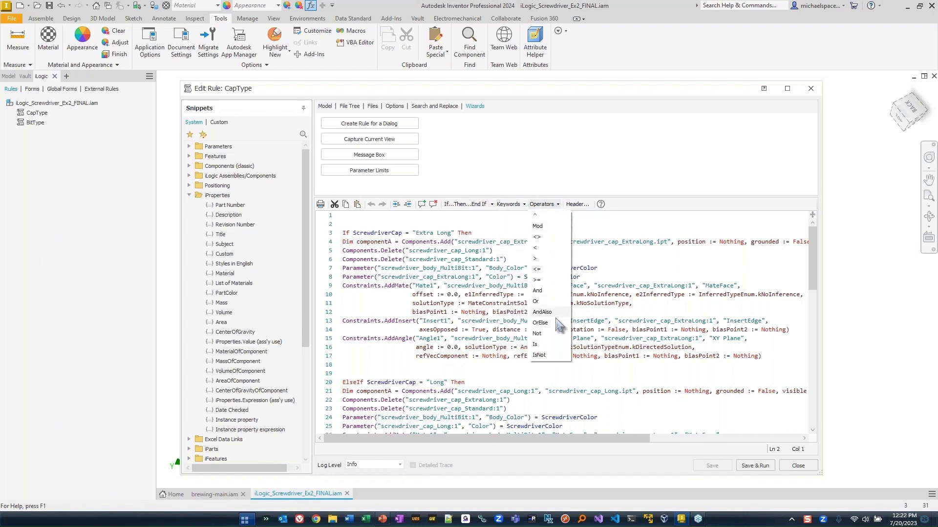
click(586, 165)
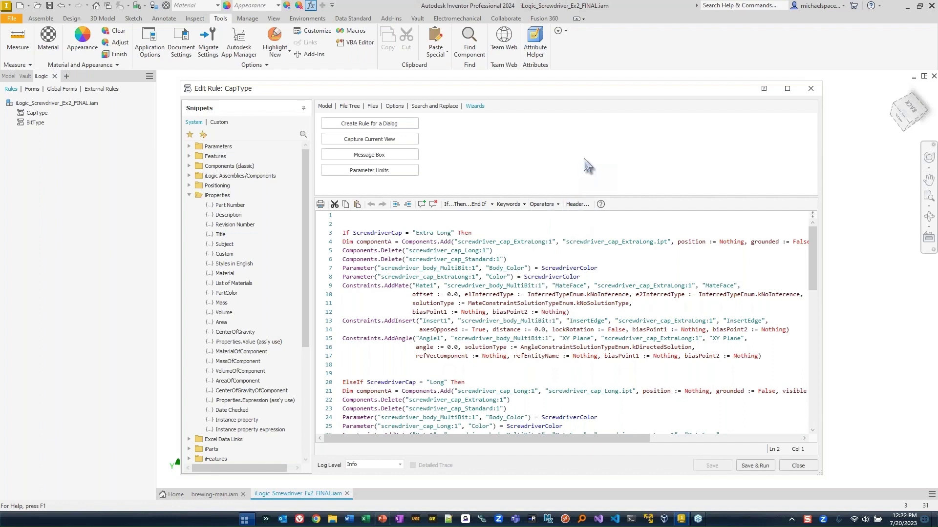
click(325, 106)
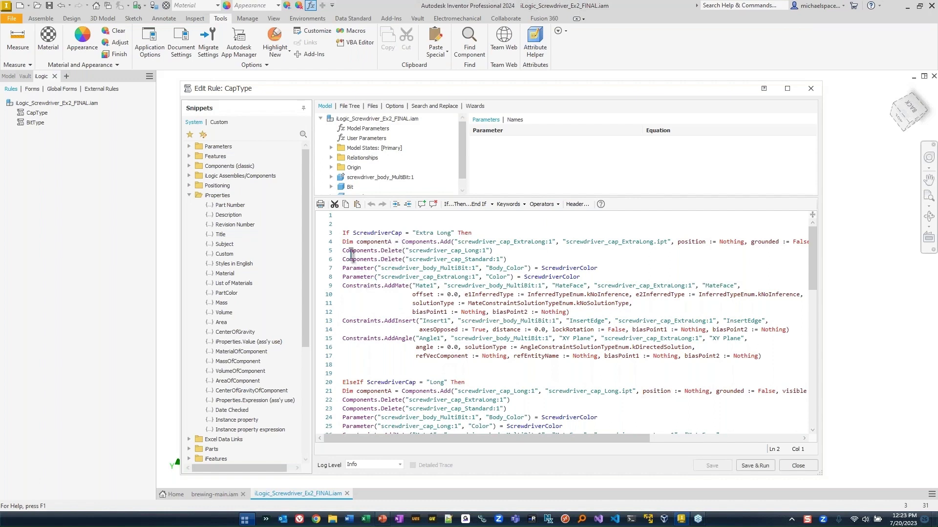
mouse_move(340, 257)
- Open BitType, highlight its Flat, Robertson and TorxSmall add lines and mate constraints, then close it
click(795, 467)
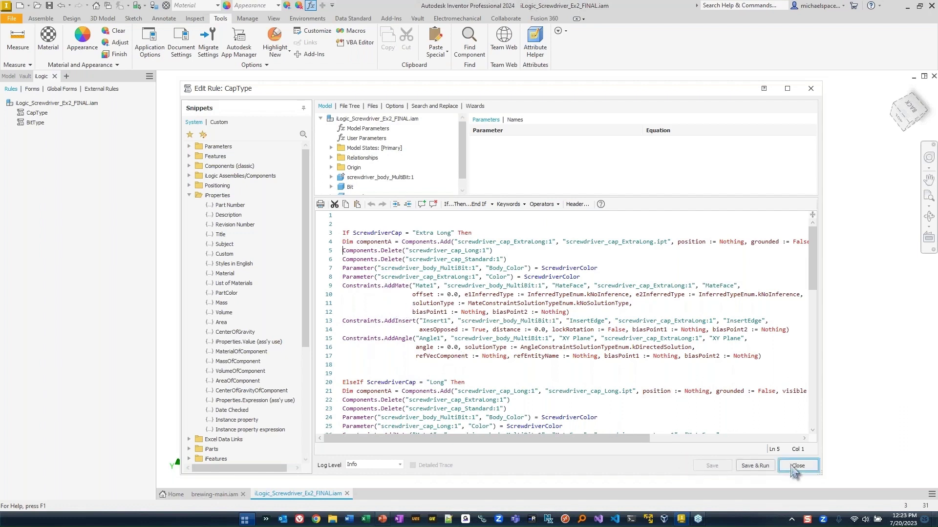
double_click(36, 122)
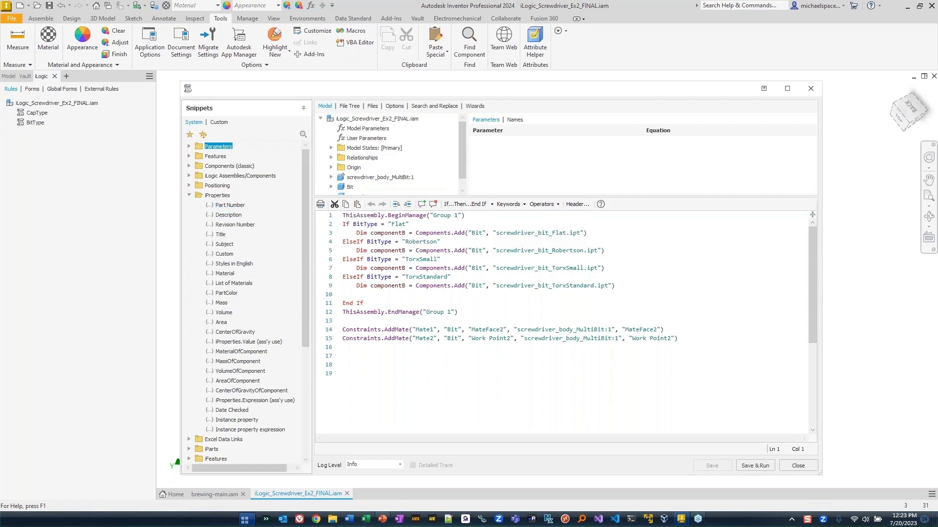
click(531, 371)
drag(355, 233, 602, 232)
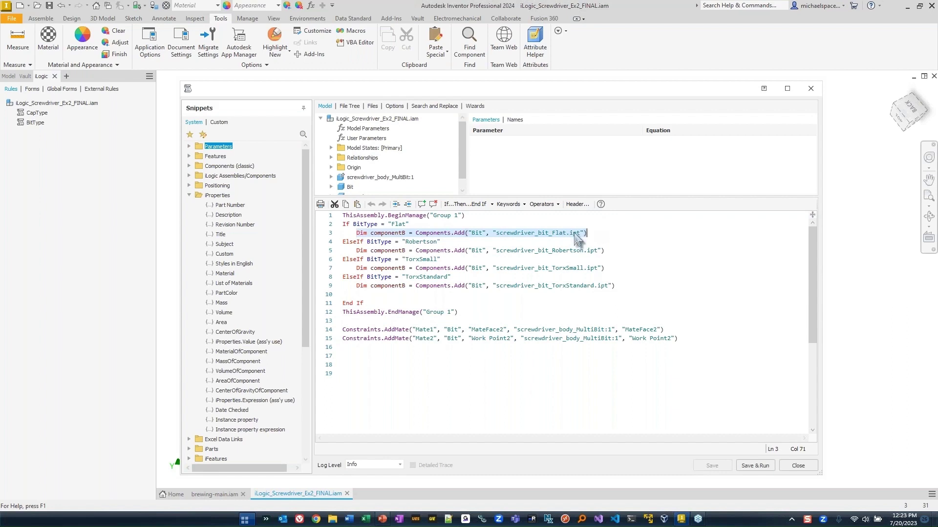
drag(415, 251, 625, 254)
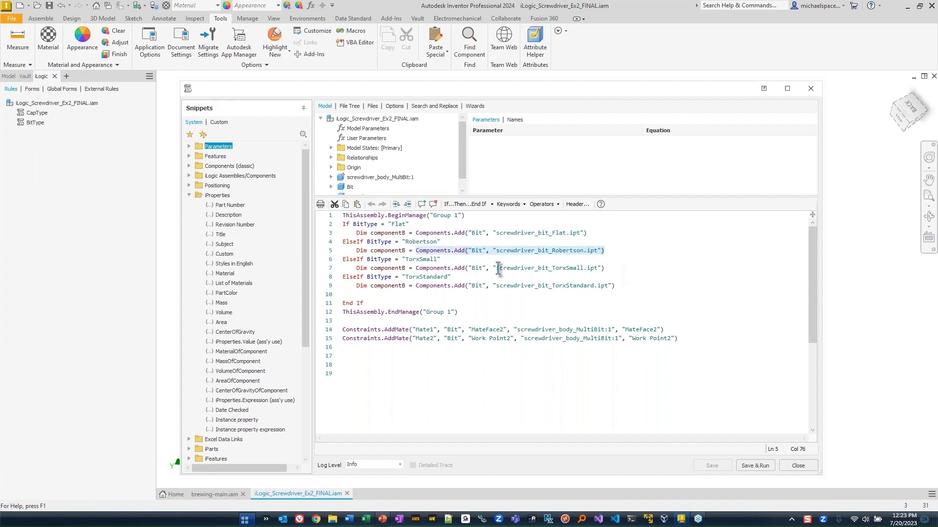
drag(416, 268, 607, 287)
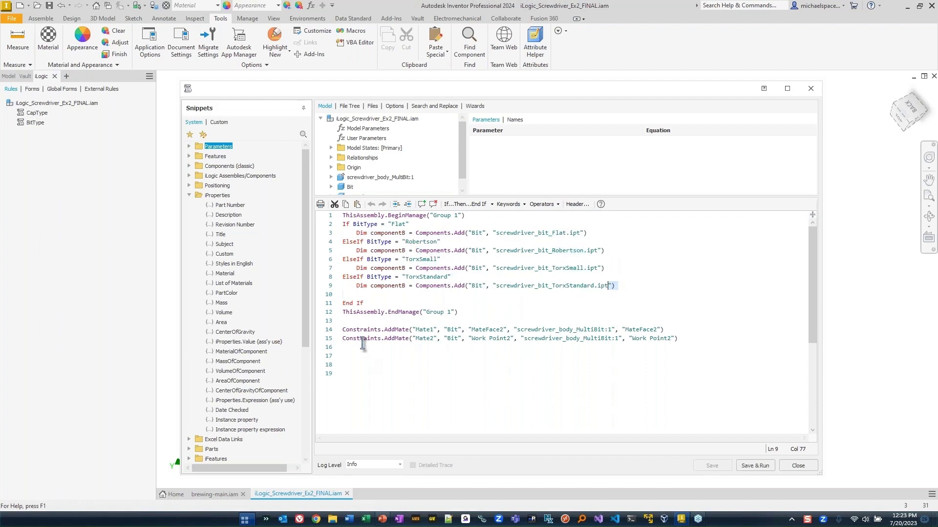
drag(341, 333, 685, 347)
click(800, 468)
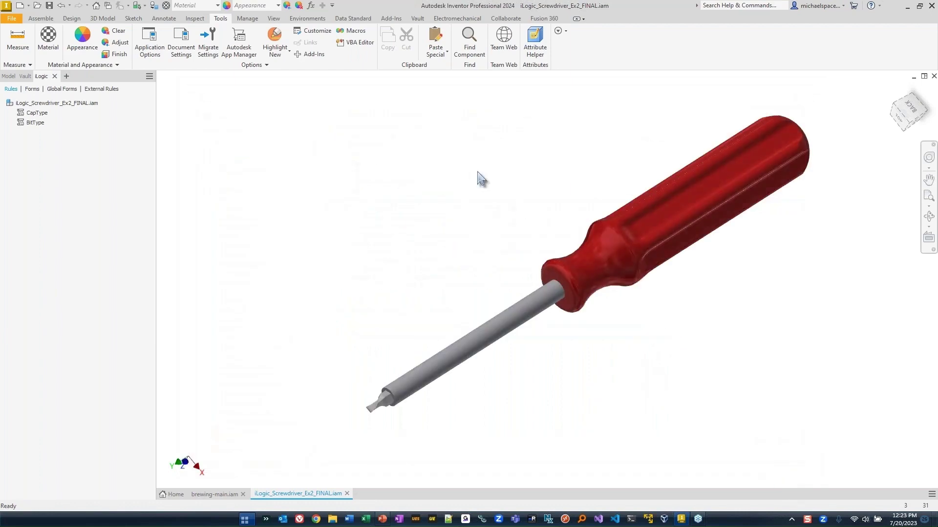
- In Parameters, step BitType through Robertson and TorxSmall, ending on TorxStandard
click(311, 6)
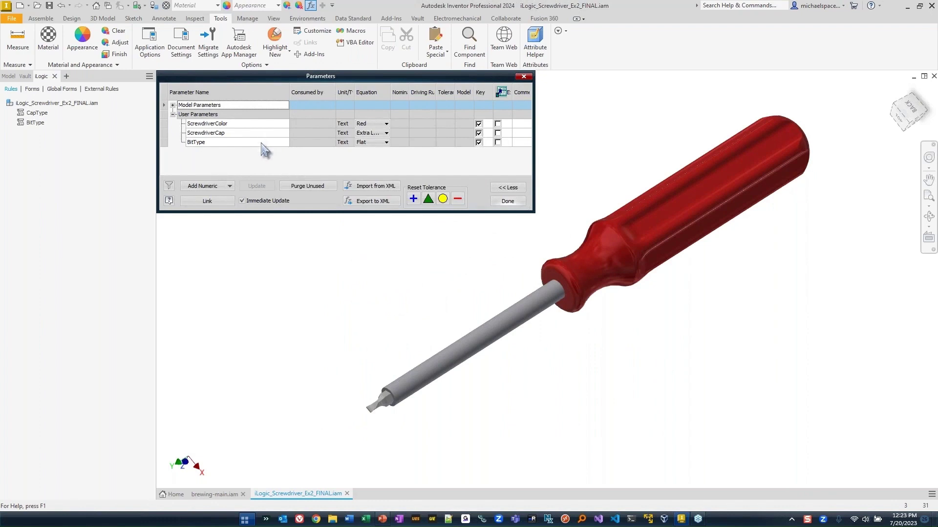
click(232, 142)
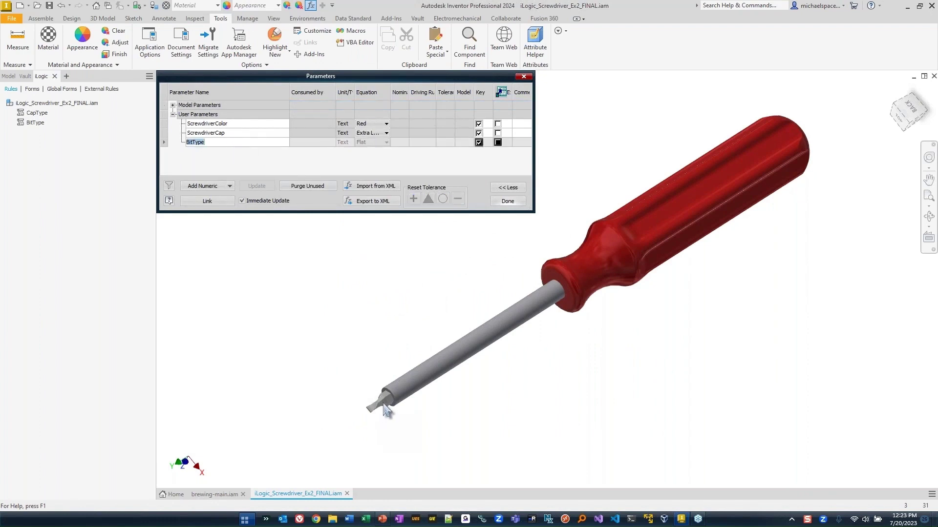
click(367, 374)
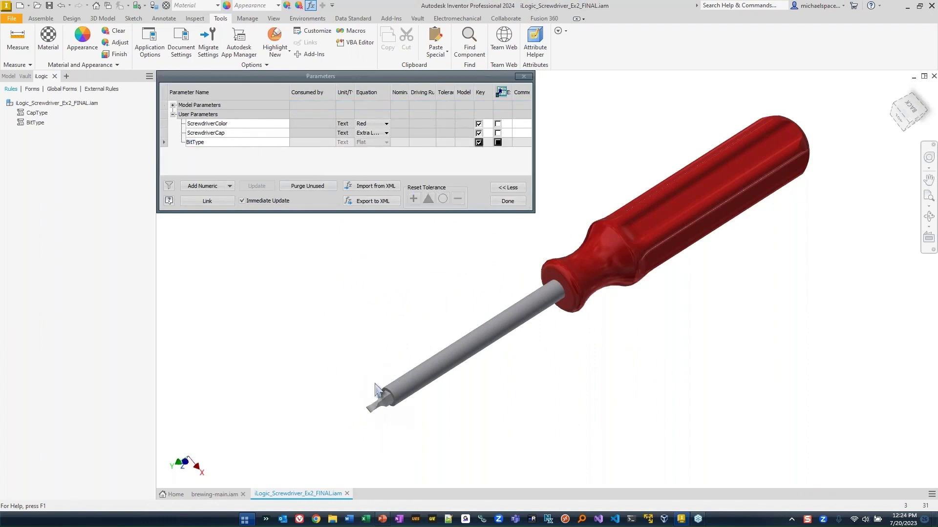
click(385, 142)
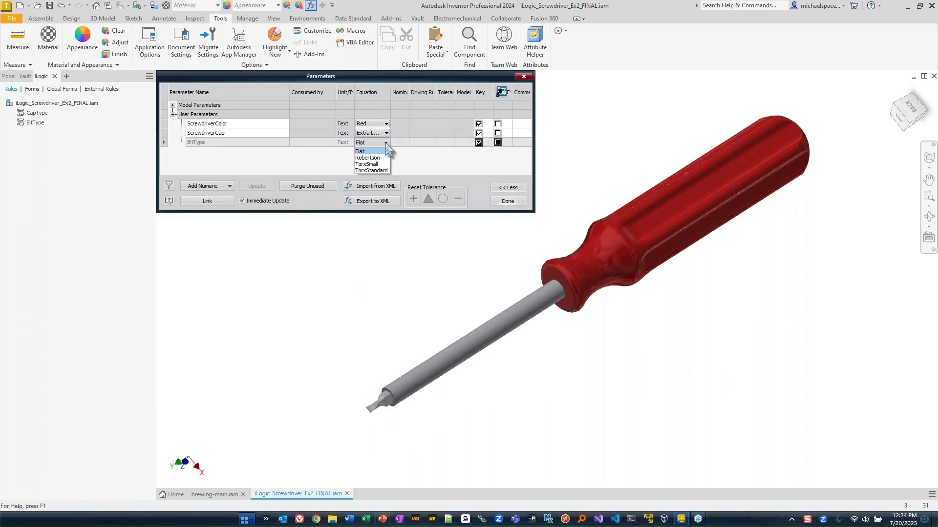
key(Return)
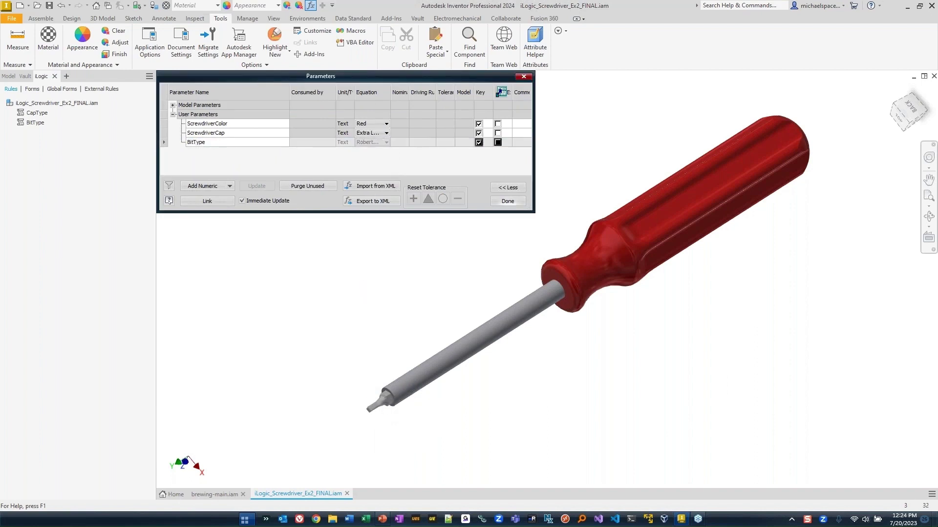
click(386, 142)
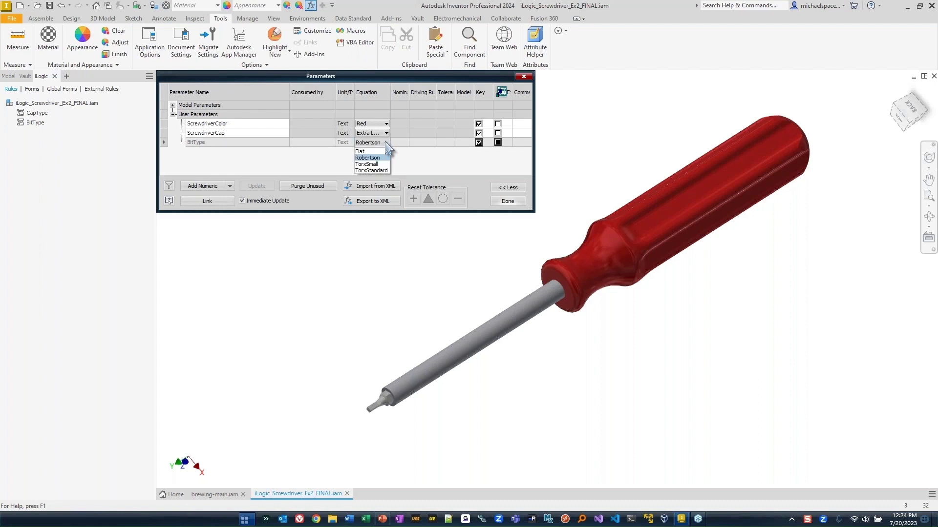
key(Return)
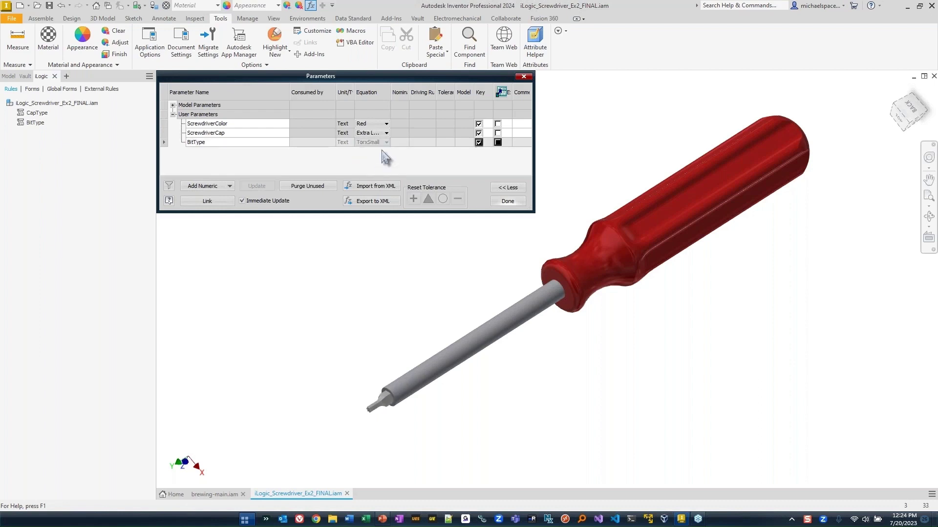
click(386, 142)
click(371, 178)
- Step ScrewdriverCap through Long and Standard to Extra Long, then close the Parameters table
click(386, 133)
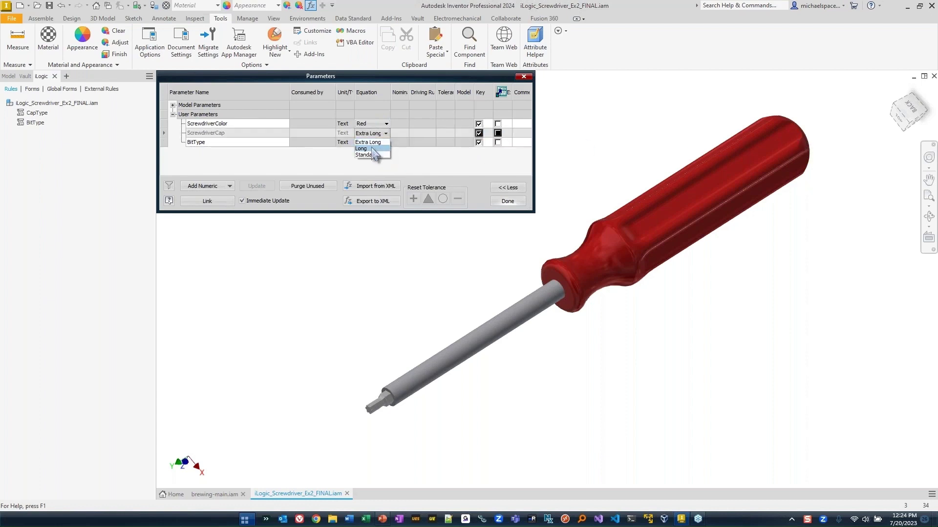
click(372, 149)
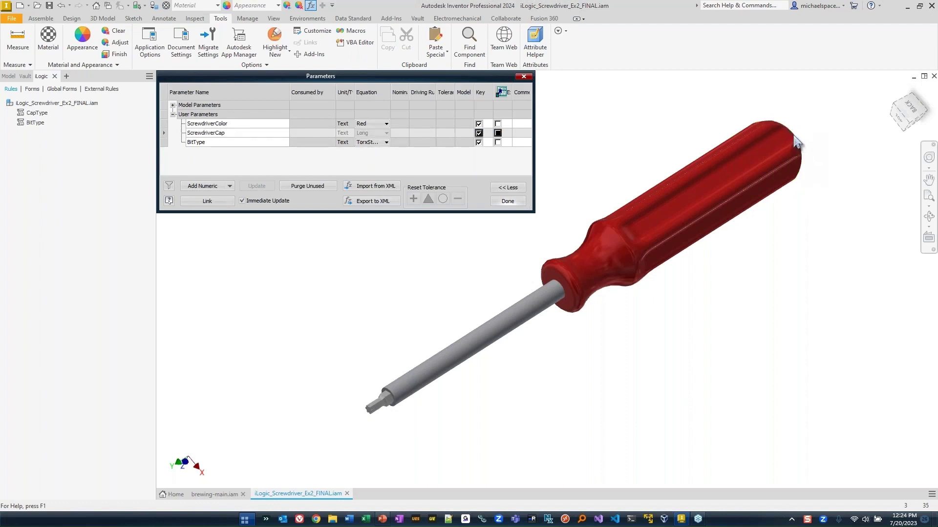
click(386, 143)
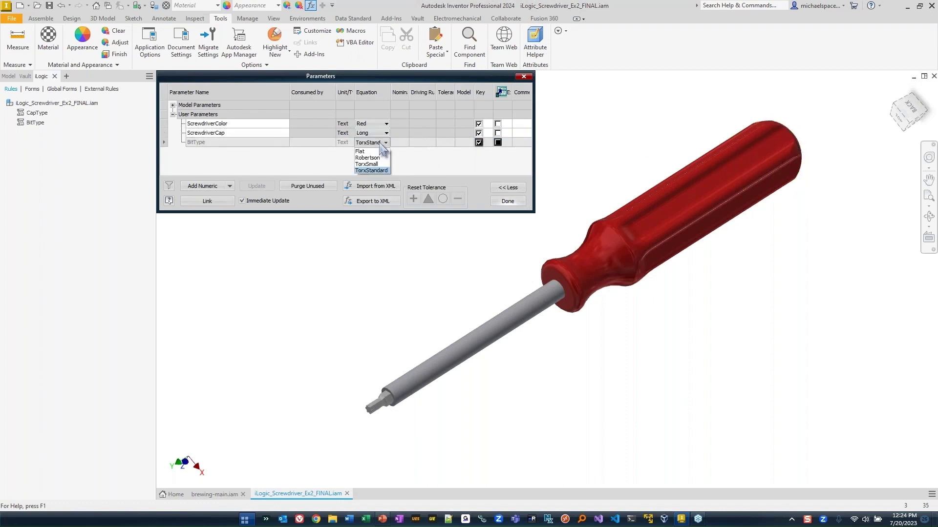
click(386, 140)
click(385, 133)
click(385, 133)
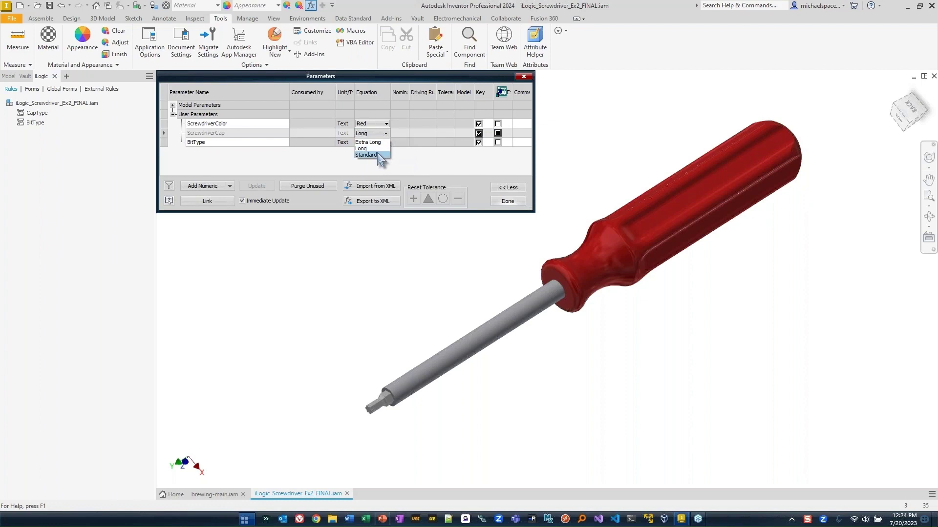
click(378, 155)
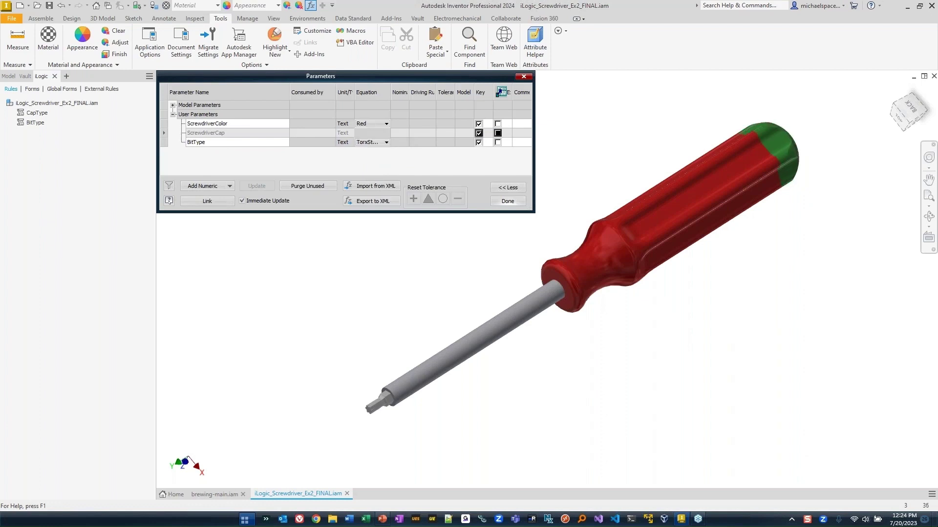
click(385, 133)
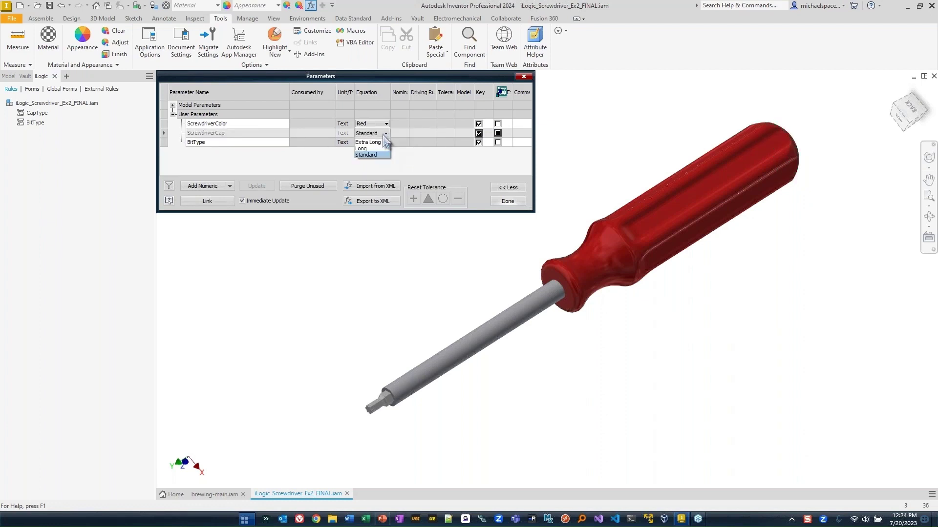
click(368, 142)
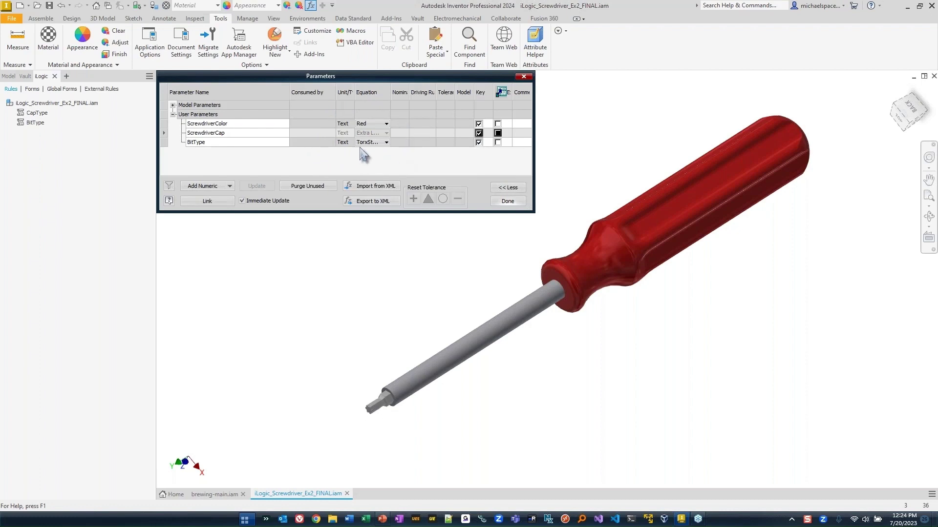
click(508, 201)
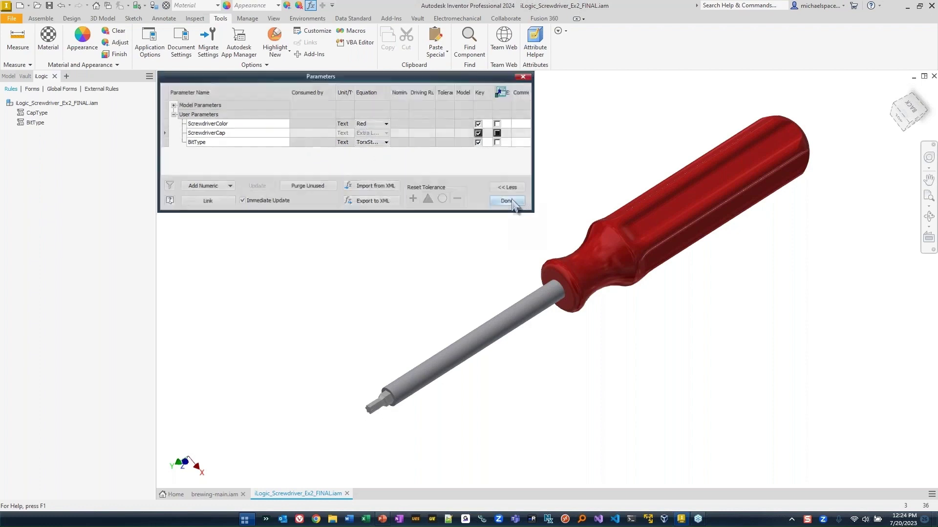
- Add a form in iLogic Forms with ScrewdriverColor, ScrewdriverCap and BitType, save it, and open Form 1
click(36, 90)
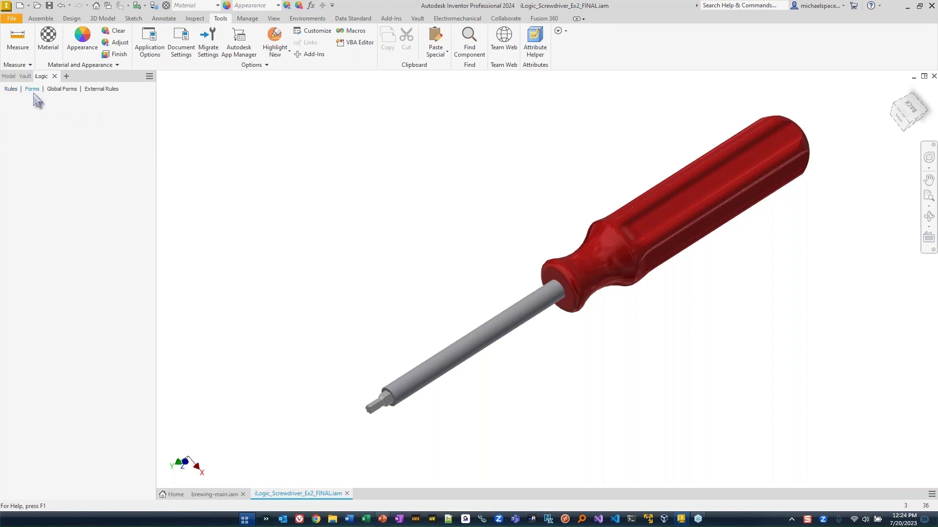
right_click(63, 122)
click(84, 130)
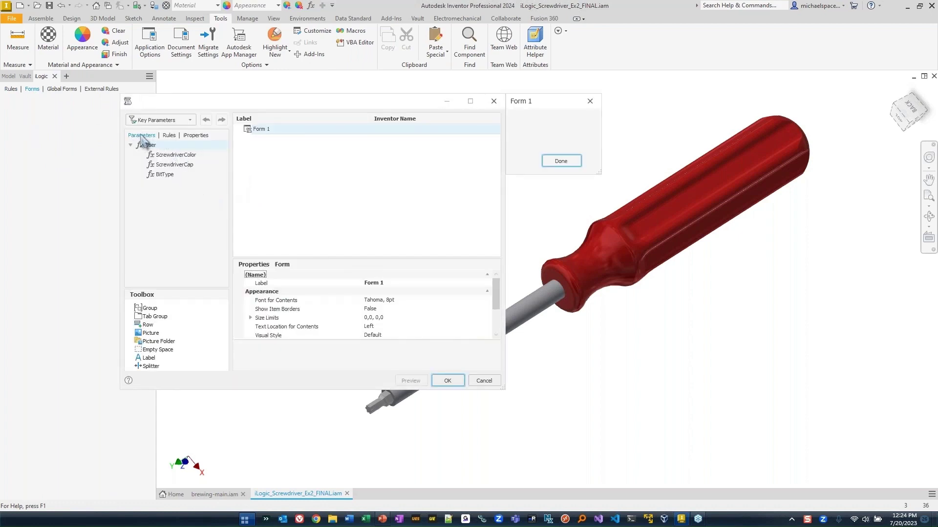
click(169, 156)
shift+click(164, 174)
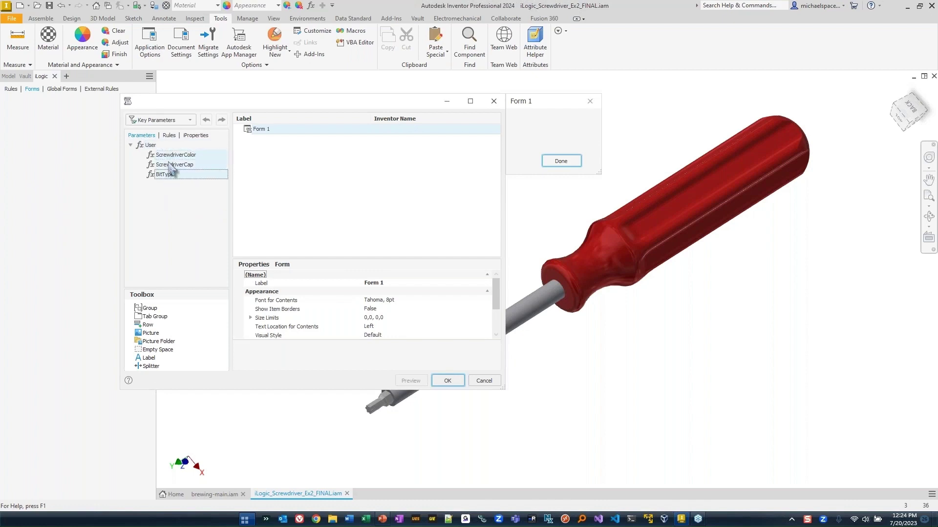
drag(176, 157, 264, 130)
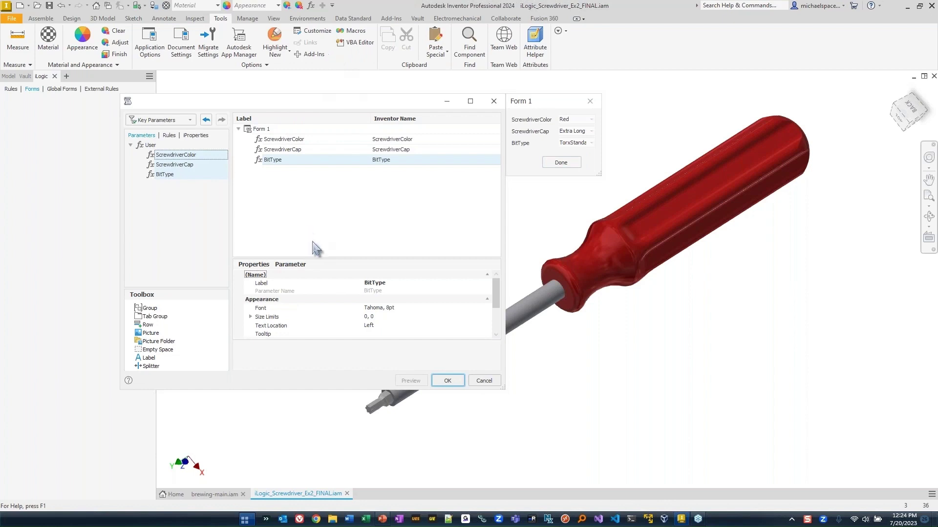
click(446, 381)
click(69, 115)
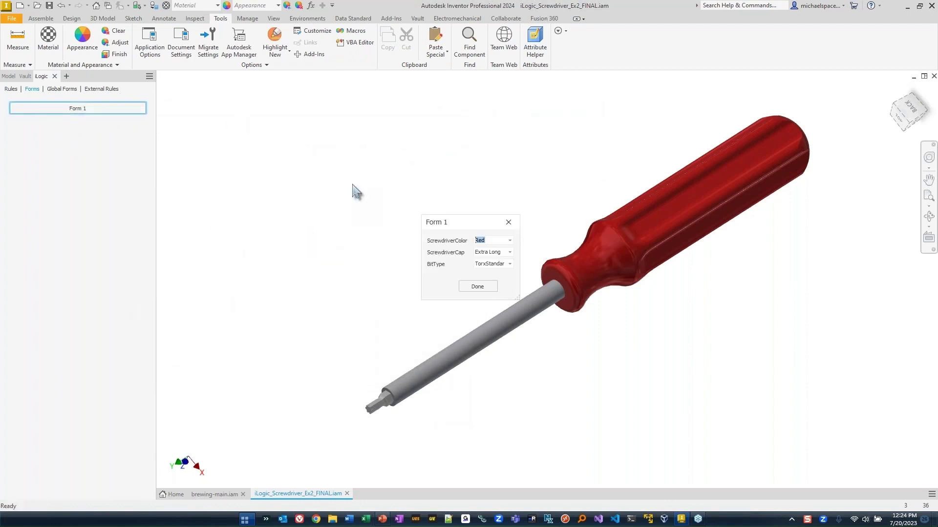
- Through Form 1, set ScrewdriverColor to Black, ScrewdriverCap to Long and BitType to Flat
drag(460, 223, 200, 84)
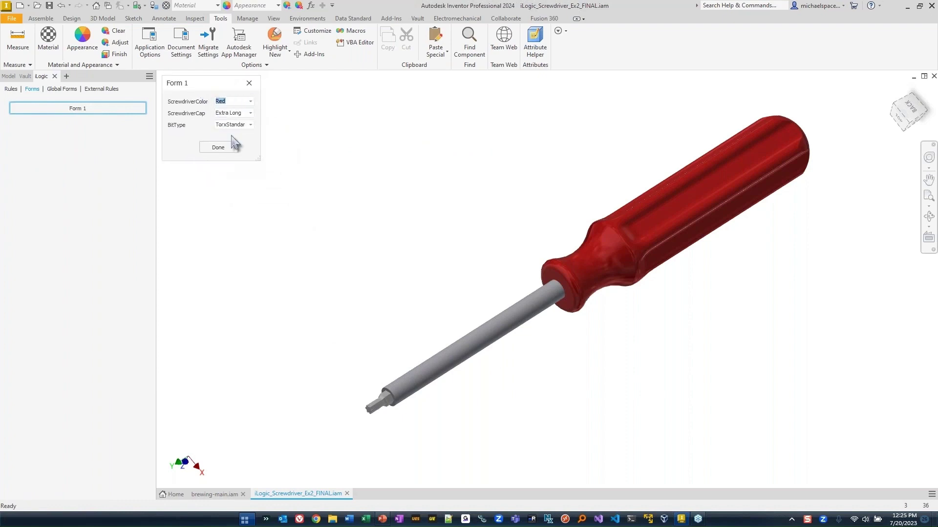
click(250, 101)
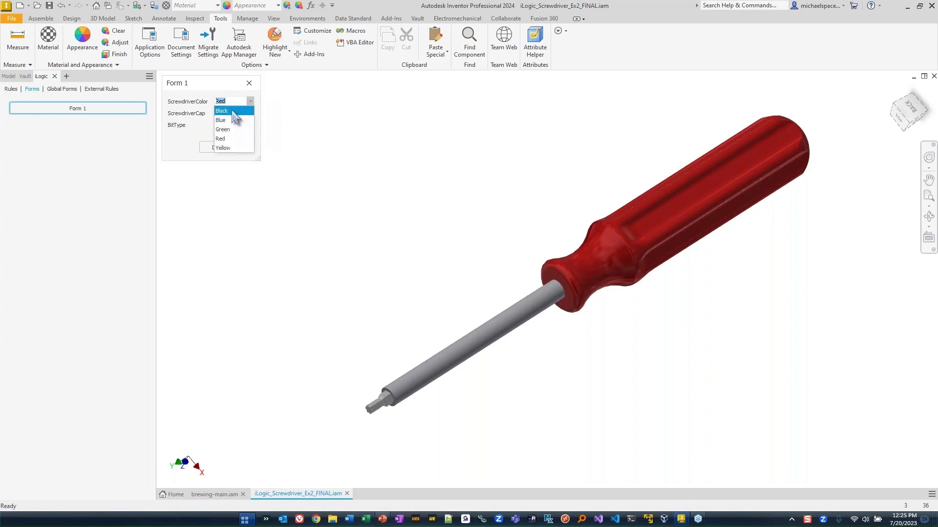
click(226, 121)
click(251, 101)
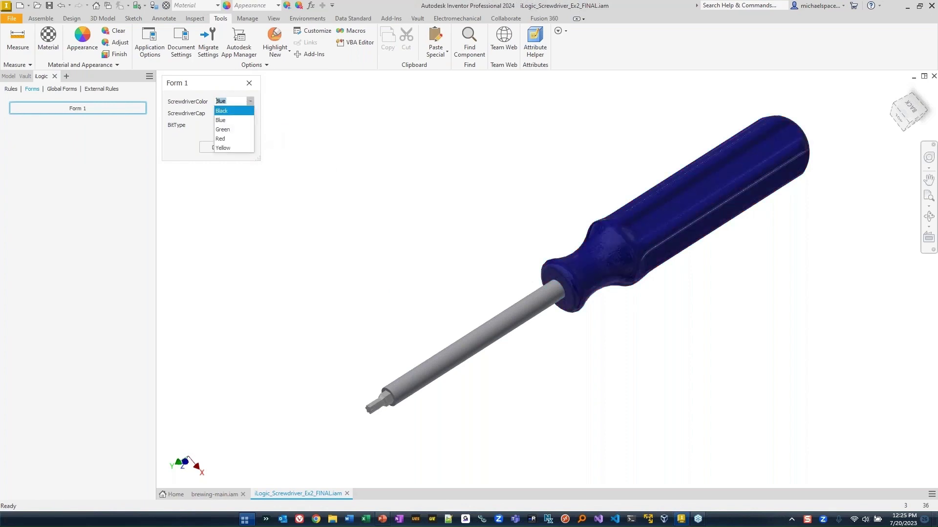
click(225, 111)
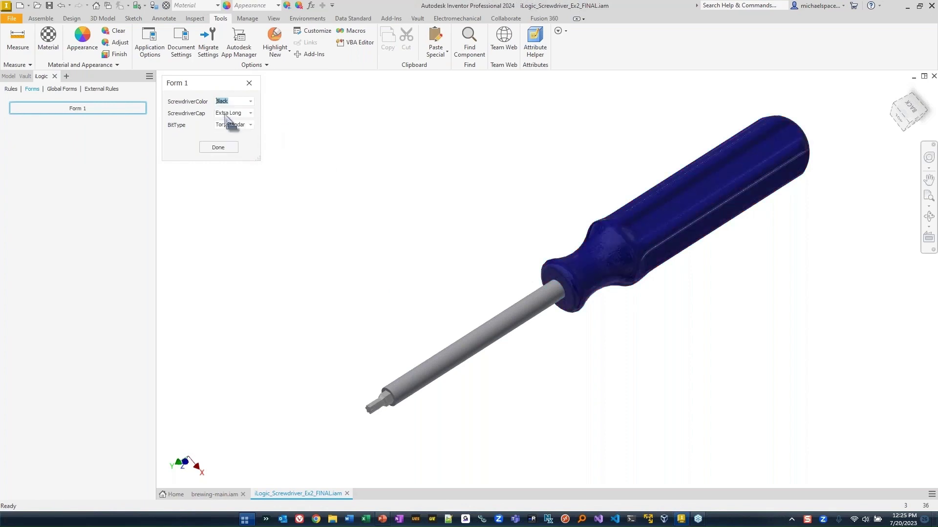
click(250, 112)
click(239, 133)
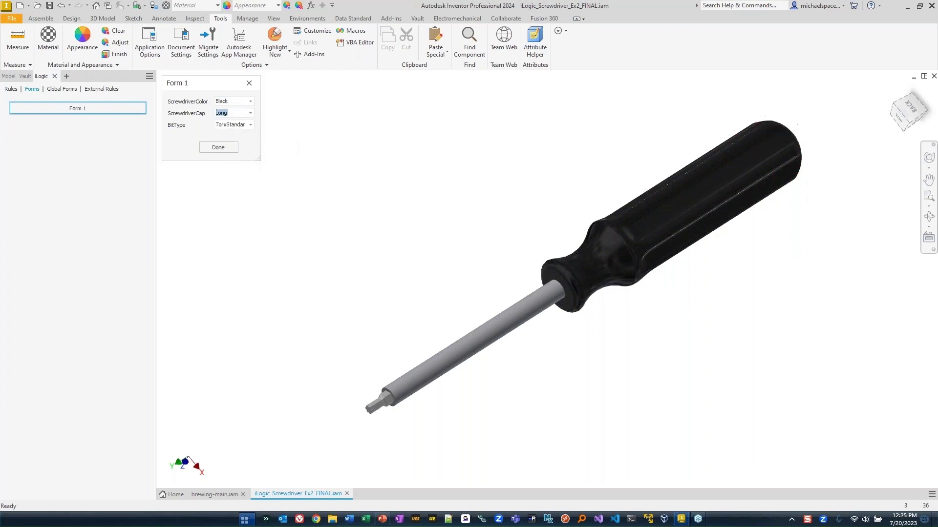
click(250, 125)
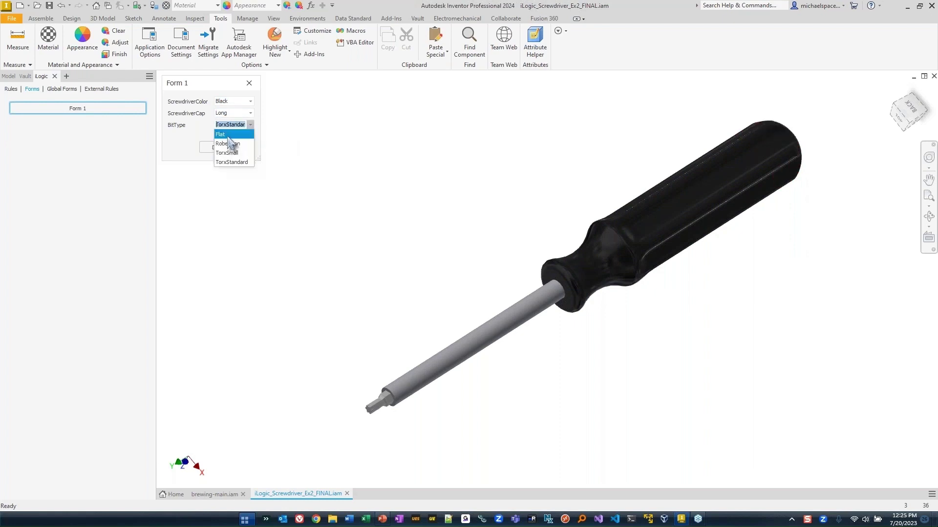
click(234, 133)
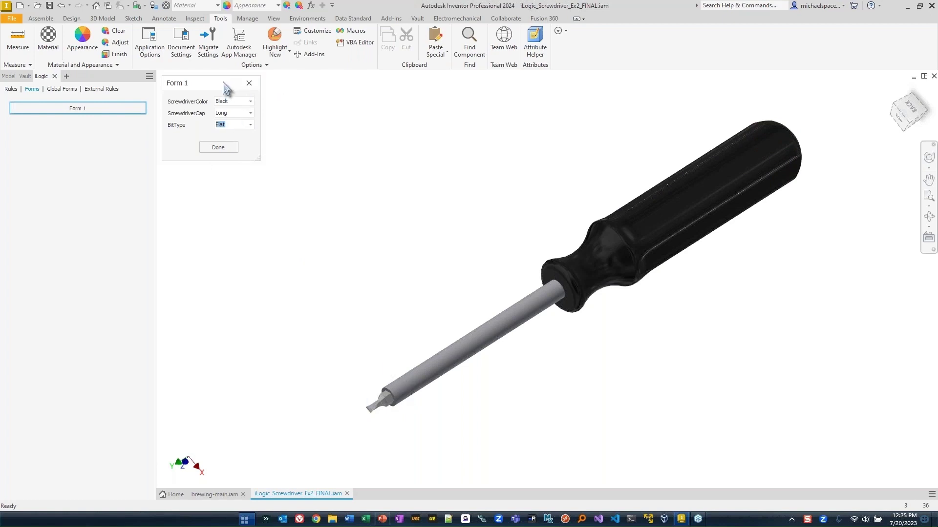
mouse_move(205, 81)
mouse_down()
mouse_move(227, 84)
mouse_move(205, 81)
mouse_up()
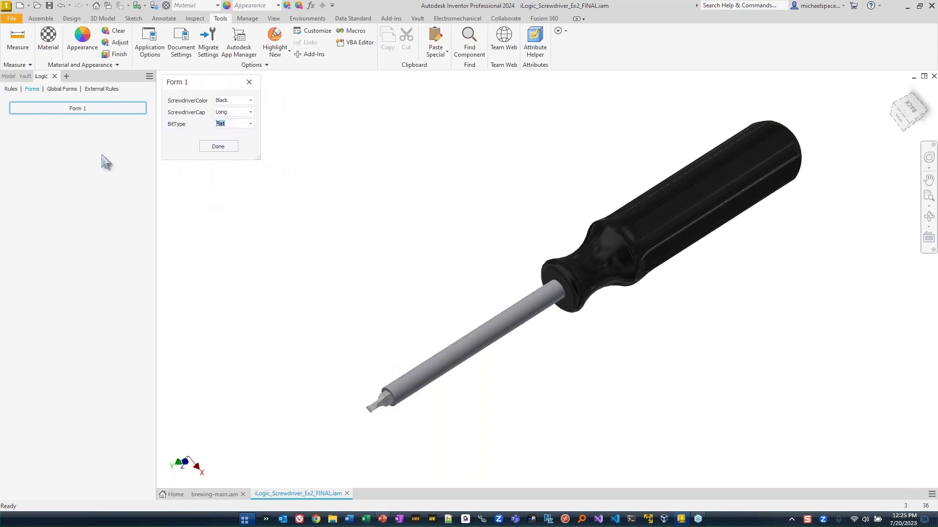
- Browse the iLogic Rules, Forms and Global Forms lists, ending on External Rules
click(11, 89)
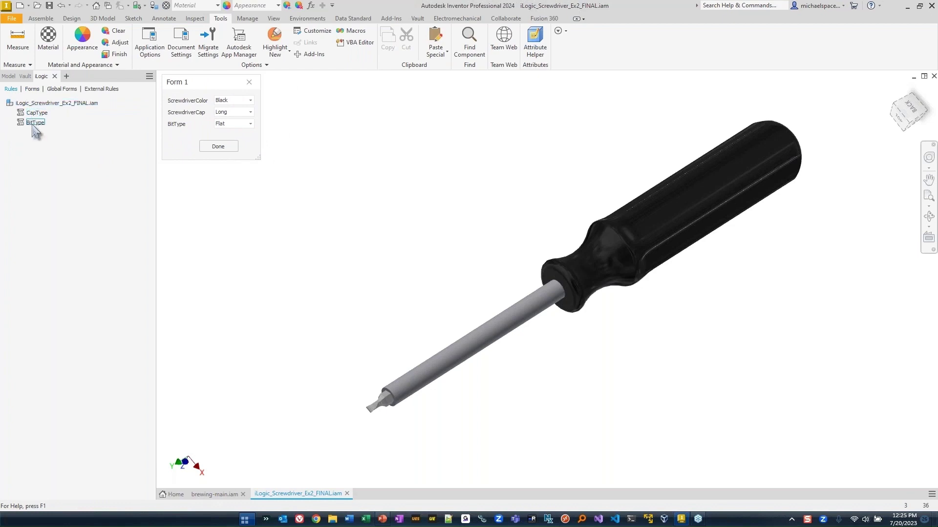
click(33, 89)
click(62, 90)
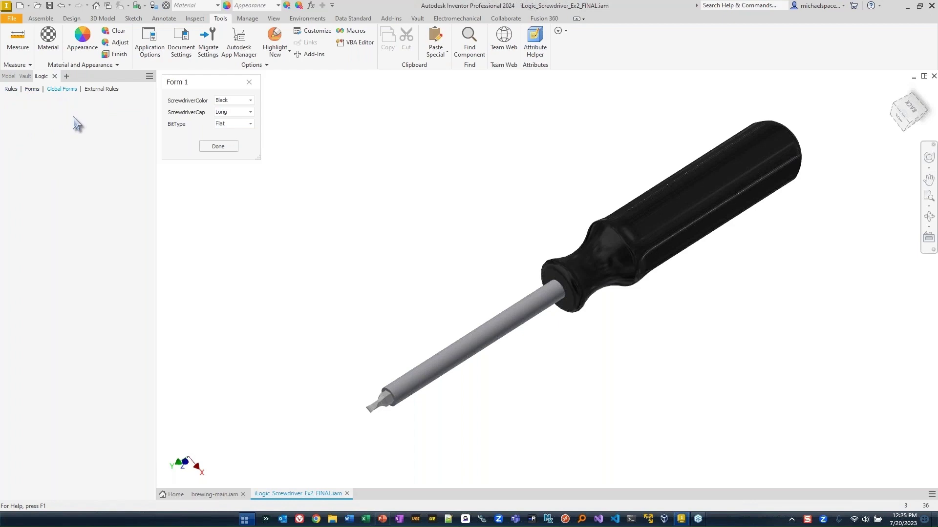
click(99, 90)
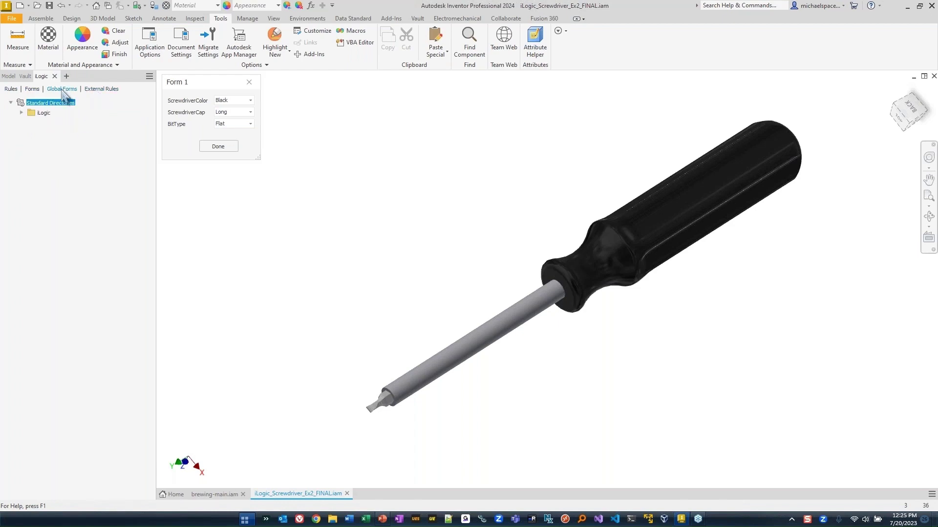
click(62, 89)
click(99, 90)
- Expand the iLogic external rules folder and the ClintBrown drawing-automation subfolder
click(21, 113)
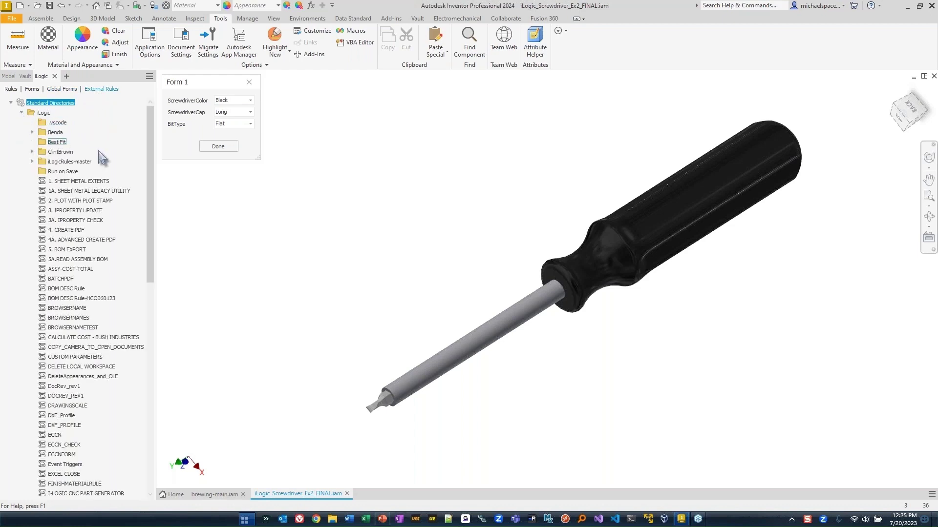
drag(146, 137, 171, 379)
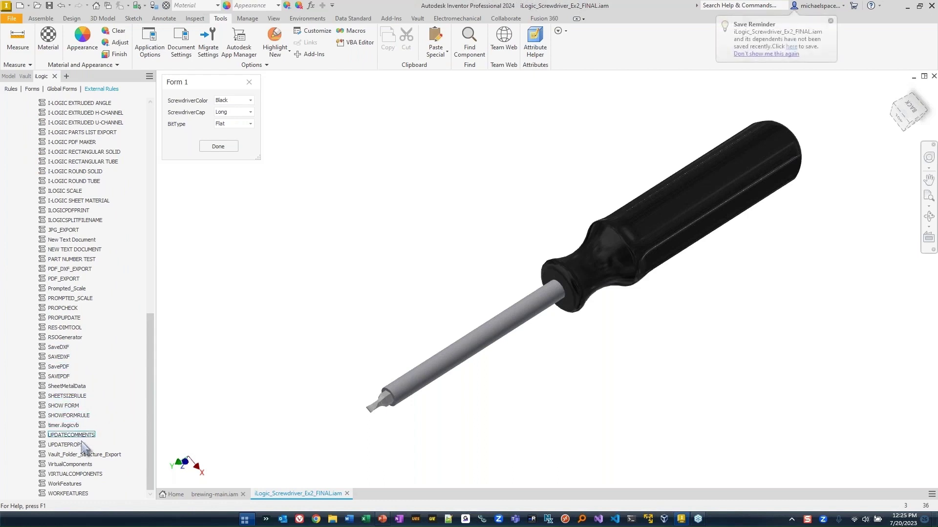
scroll(102, 257, up, 5)
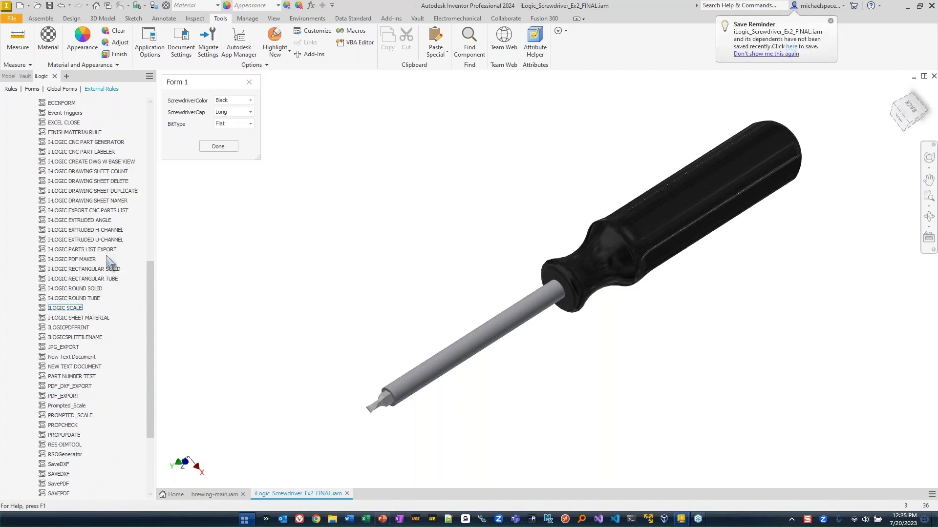
scroll(104, 275, up, 5)
scroll(104, 274, up, 6)
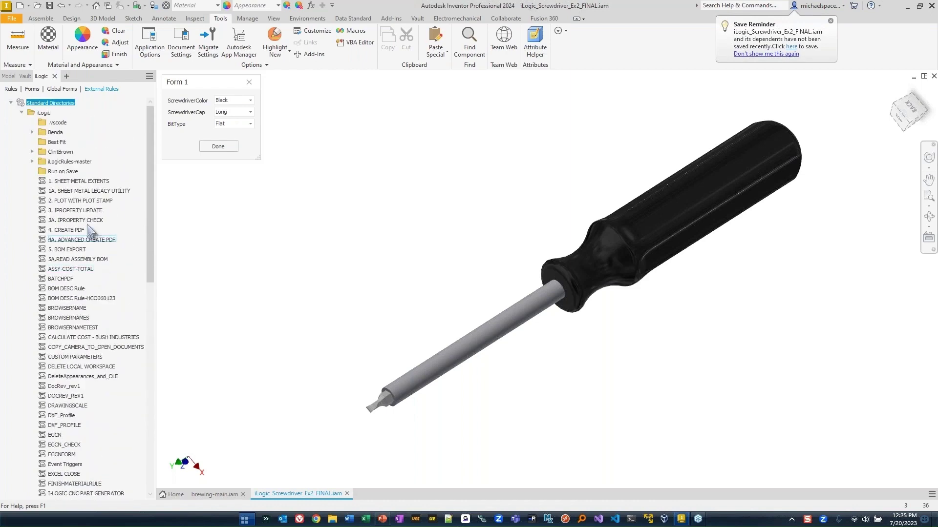
click(32, 152)
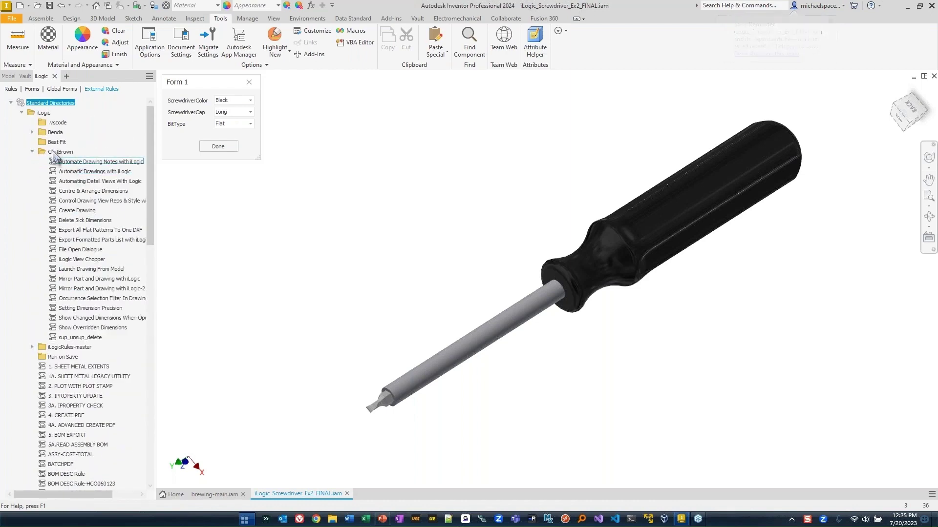